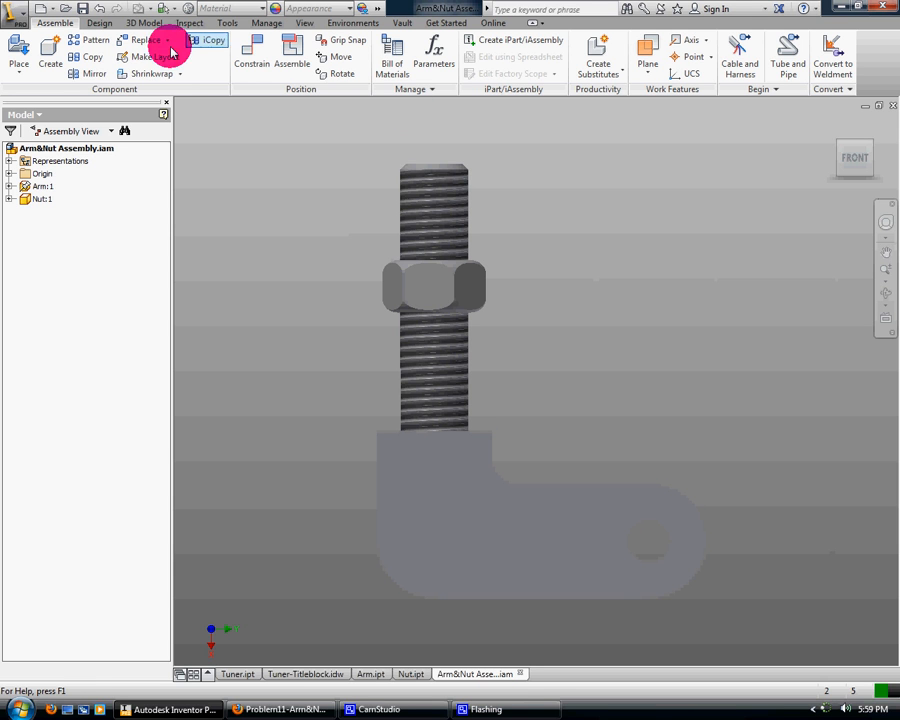
- Create a new drawing from the metric ANSI (mm).idw template
click(42, 9)
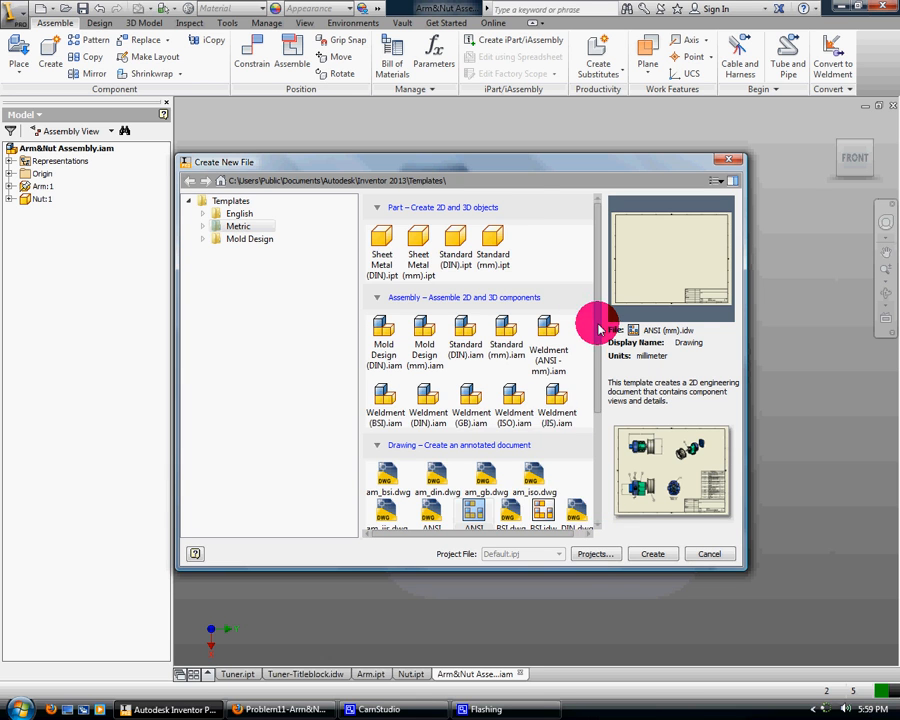
drag(598, 328, 502, 488)
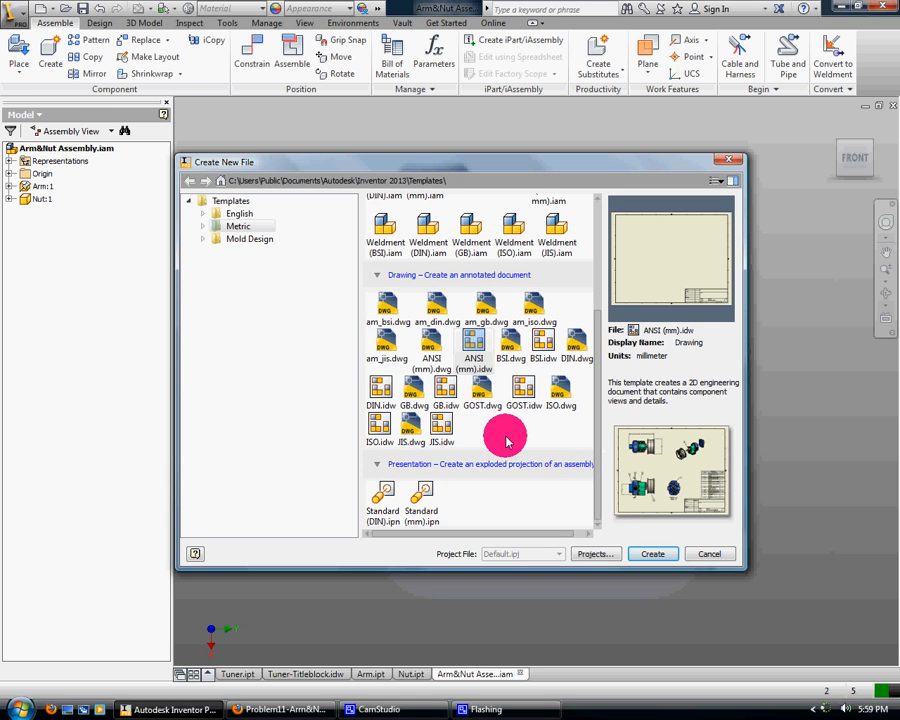
click(663, 556)
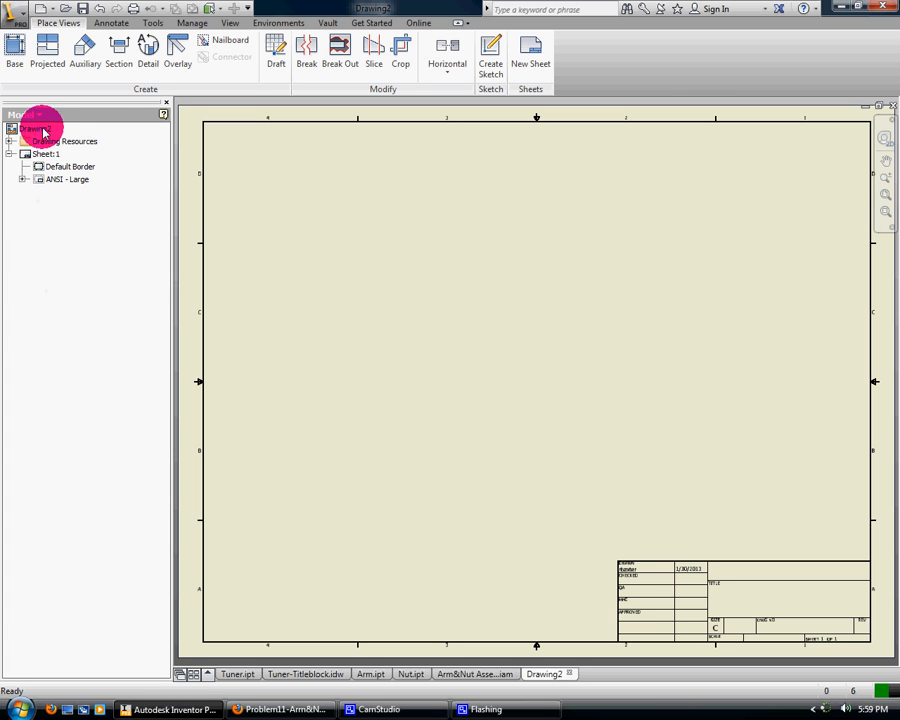
- Edit Sheet:1 and set its size to D, keeping the landscape orientation
right_click(36, 155)
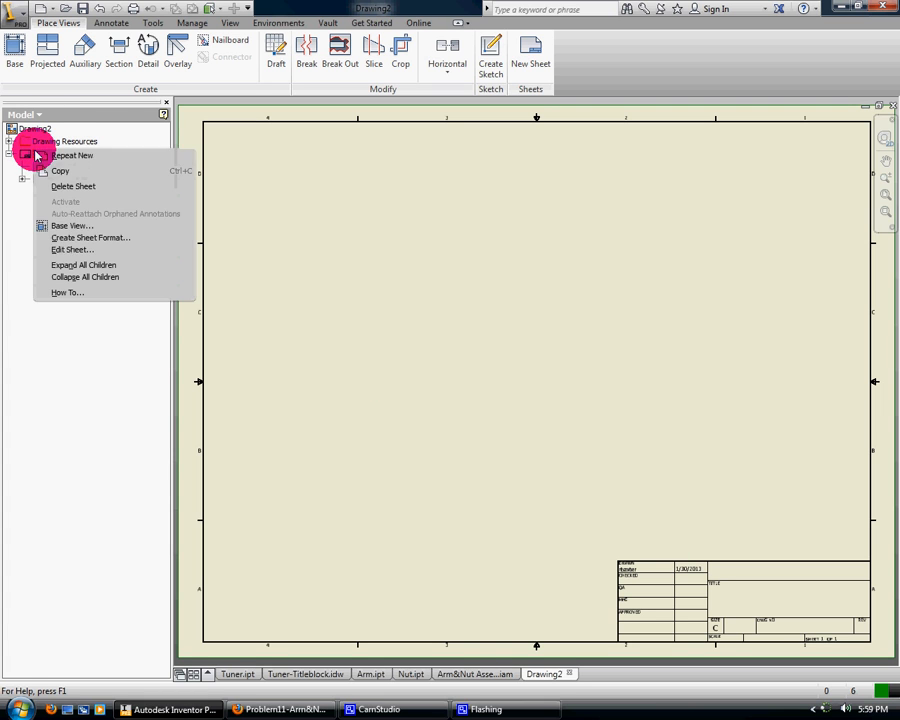
click(72, 249)
click(244, 186)
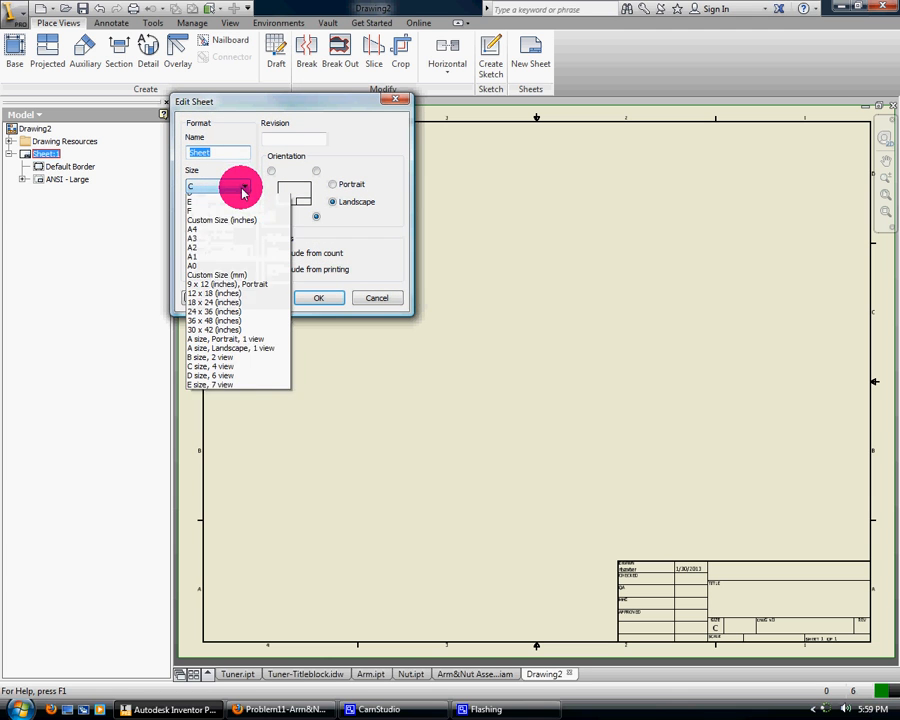
click(216, 227)
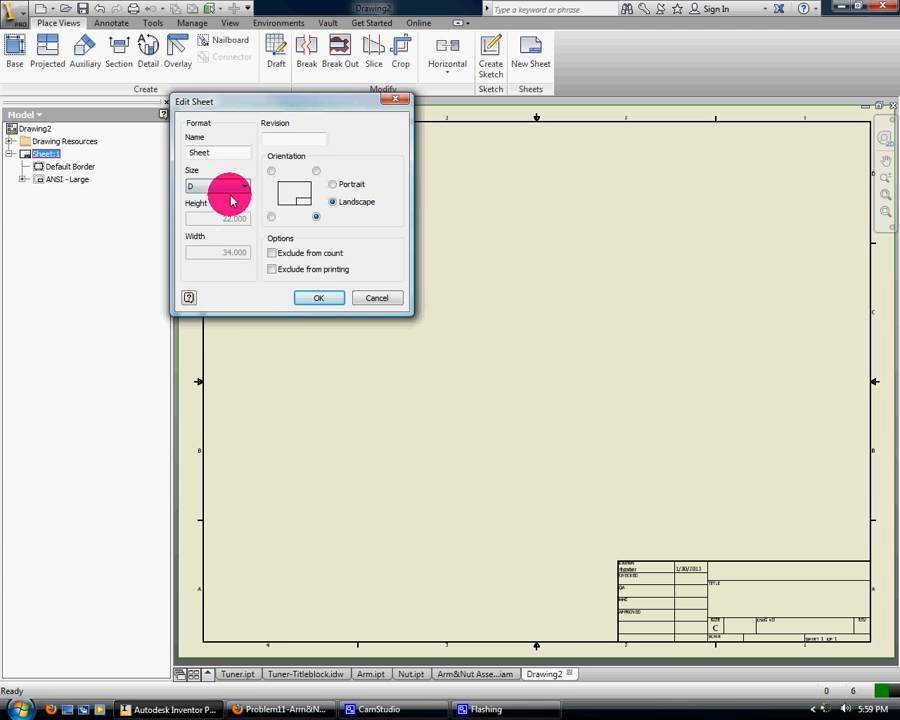
click(228, 188)
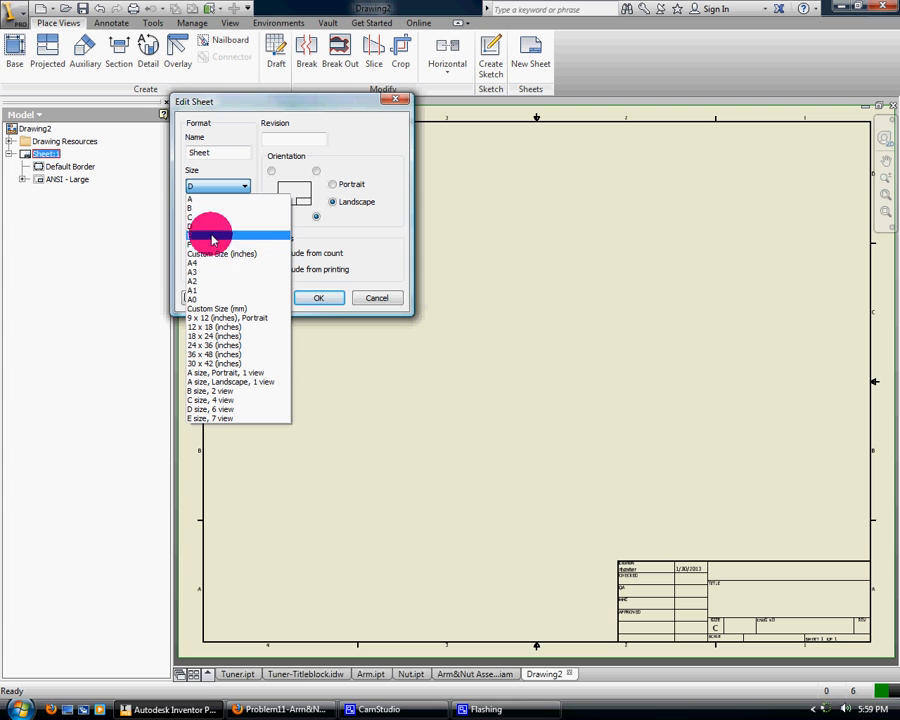
click(212, 229)
click(308, 298)
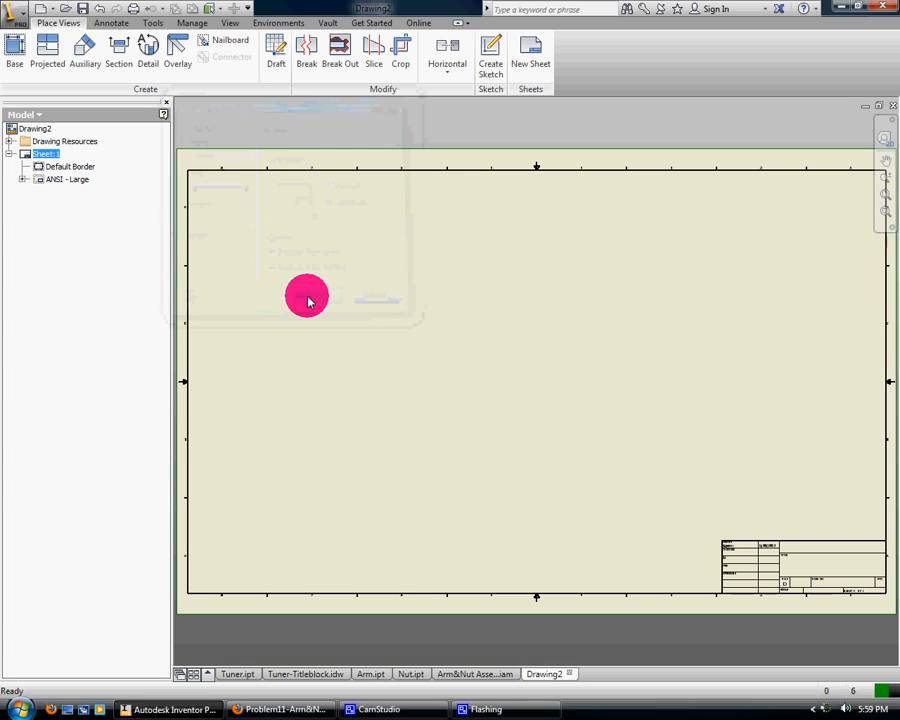
- Create a front base view of Arm.ipt at 1:1 scale and an isometric projected view in the sheet's lower-left area
click(14, 44)
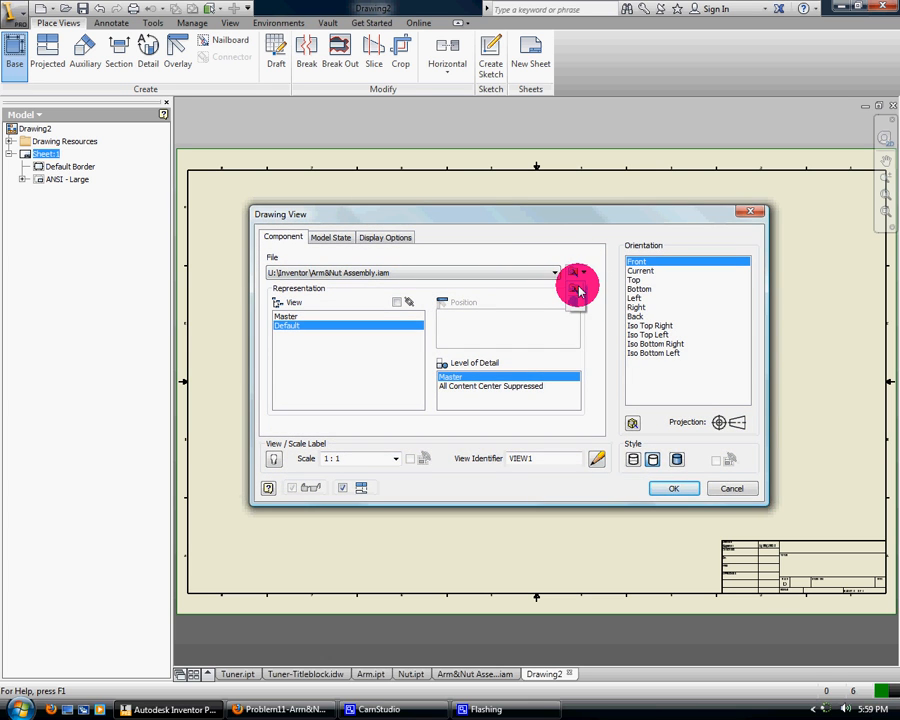
click(577, 290)
click(460, 367)
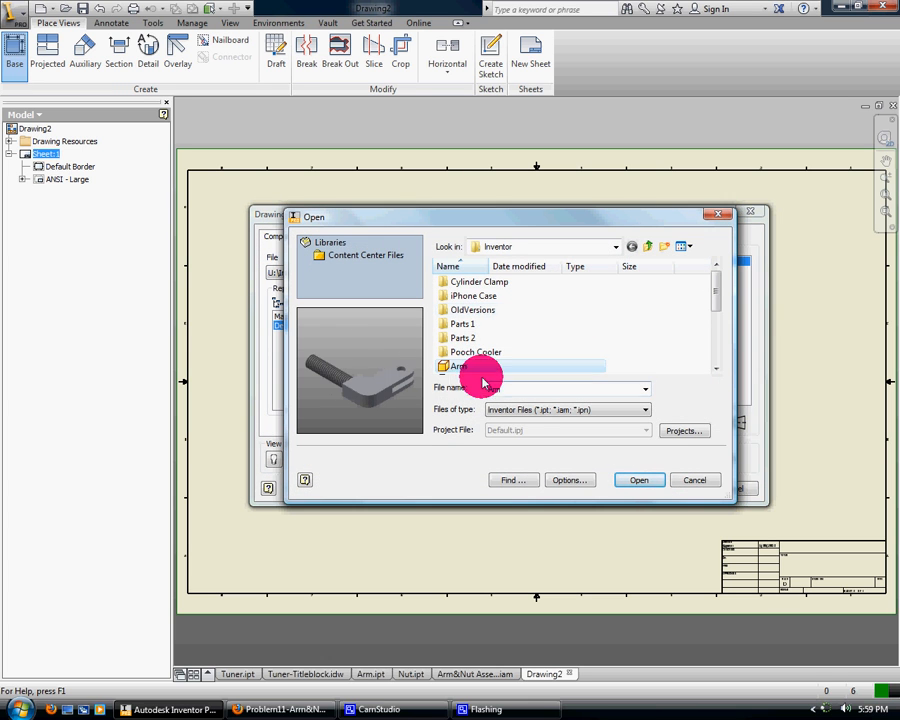
click(643, 485)
click(676, 491)
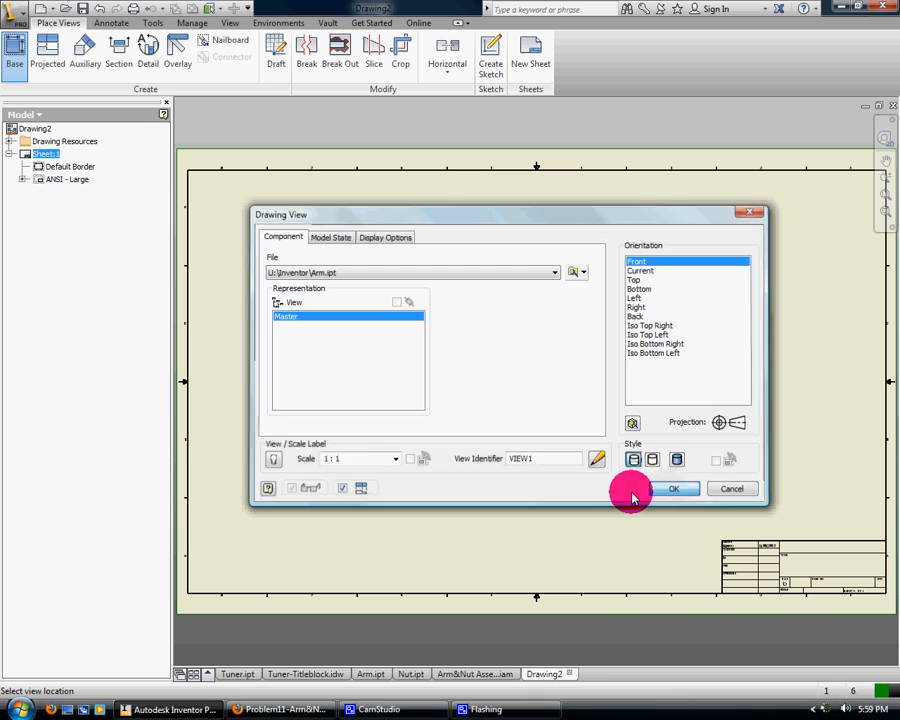
click(339, 480)
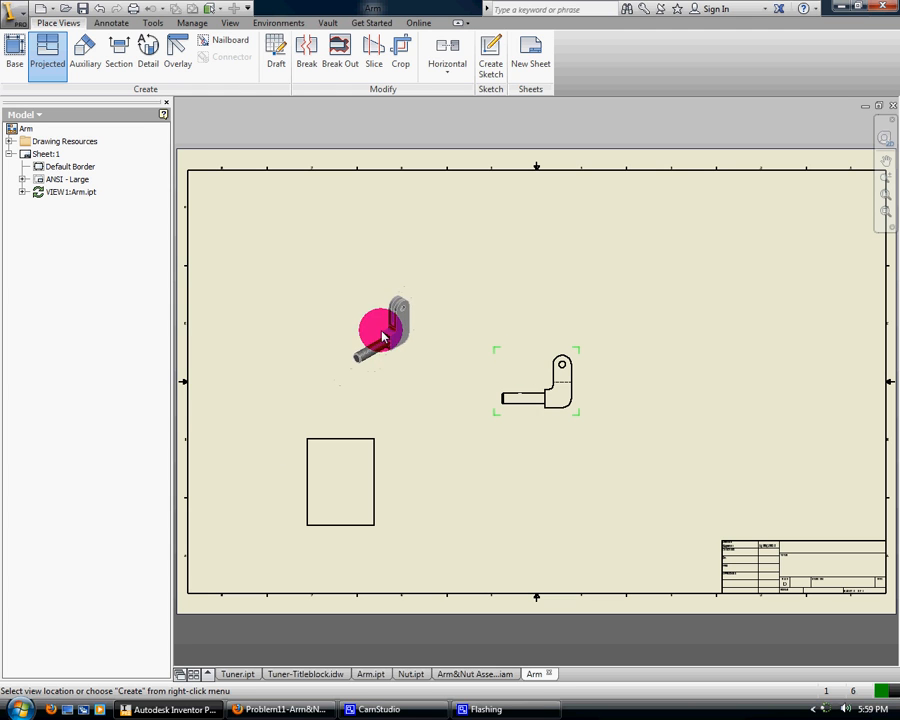
right_click(383, 337)
click(428, 336)
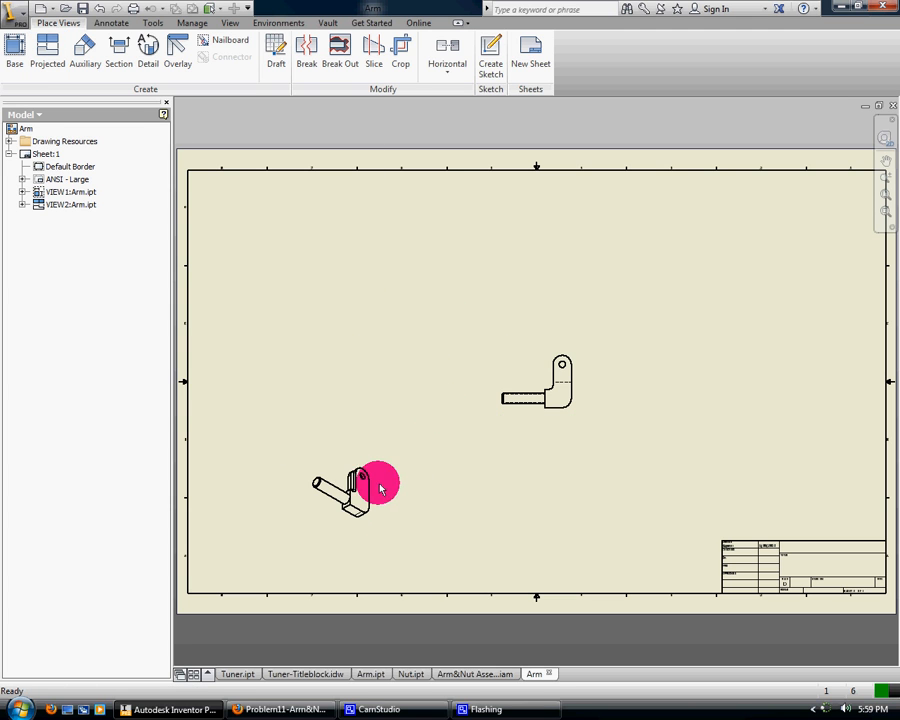
- Delete the isometric view and move the arm's front view to the lower-left area of the sheet
key(Delete)
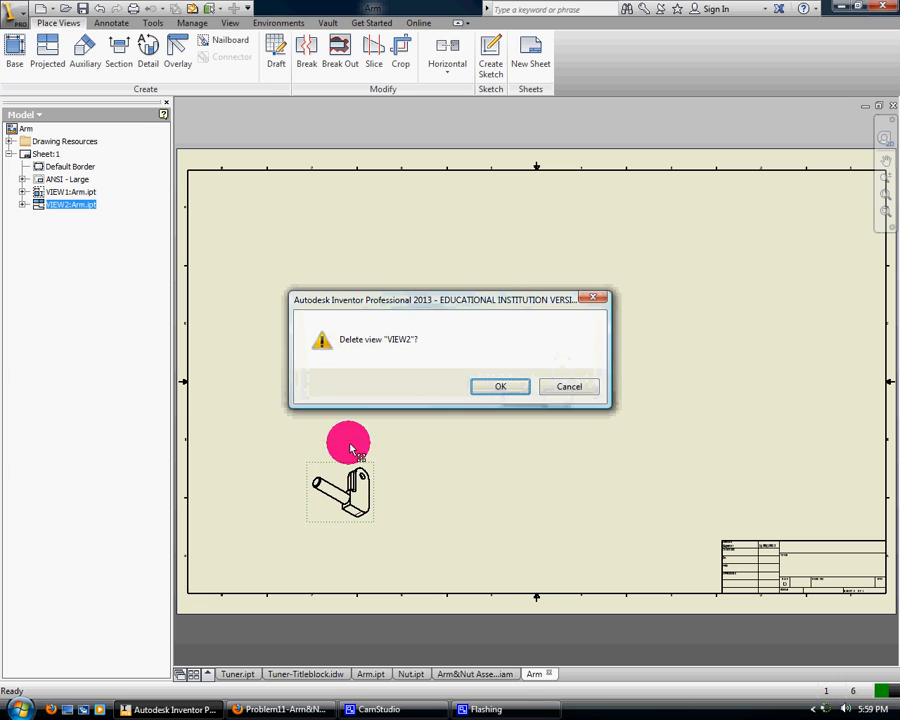
click(480, 383)
mouse_move(530, 356)
mouse_down()
mouse_move(295, 408)
mouse_move(284, 490)
mouse_up()
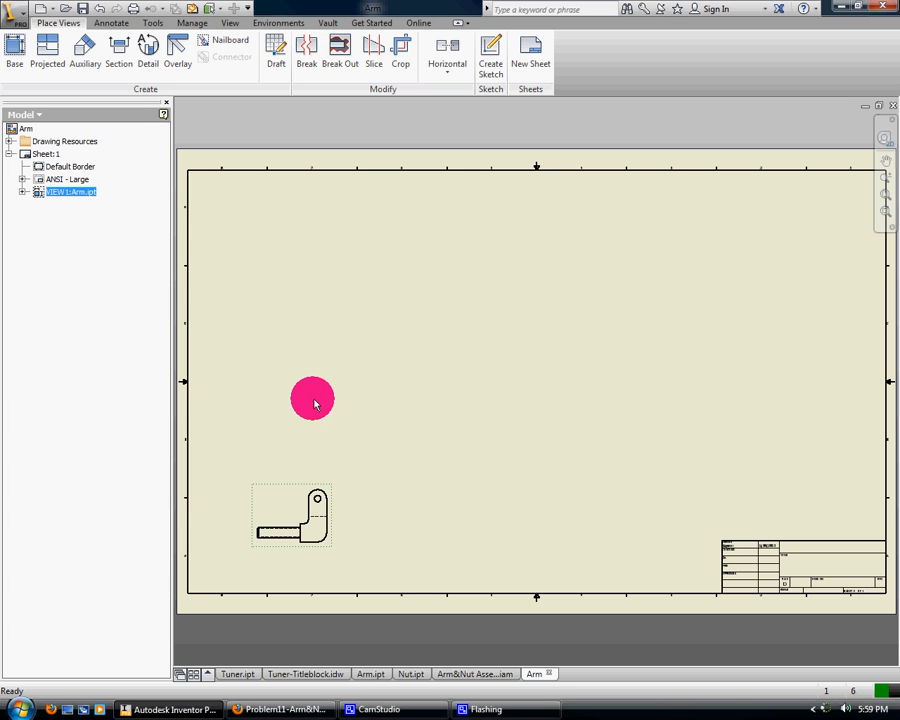
- Switch to the Arm.ipt model, orient it to its back side, and set that view as Front
click(374, 675)
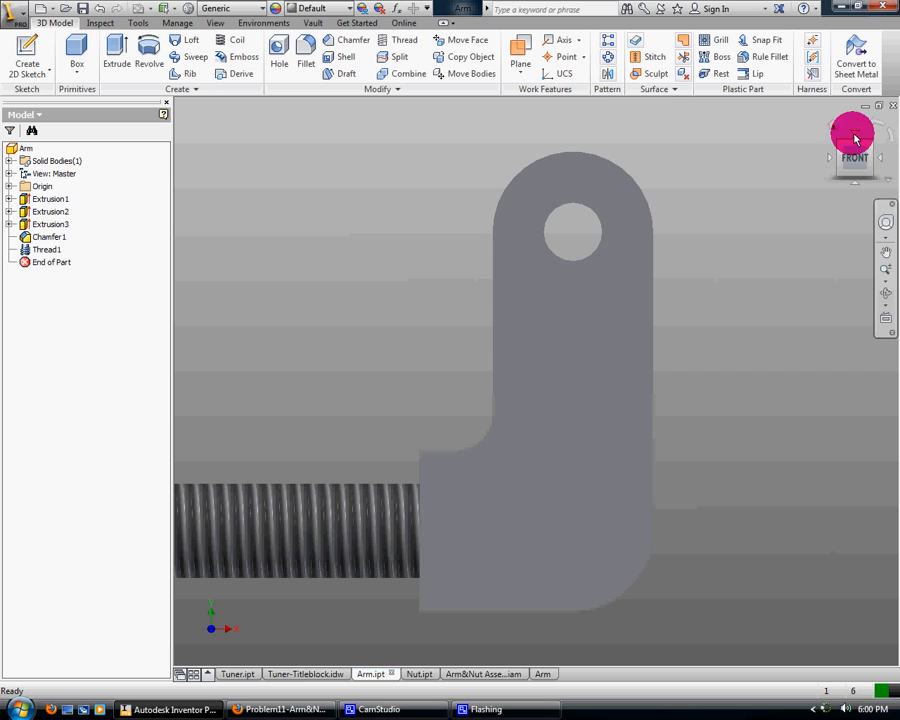
click(830, 130)
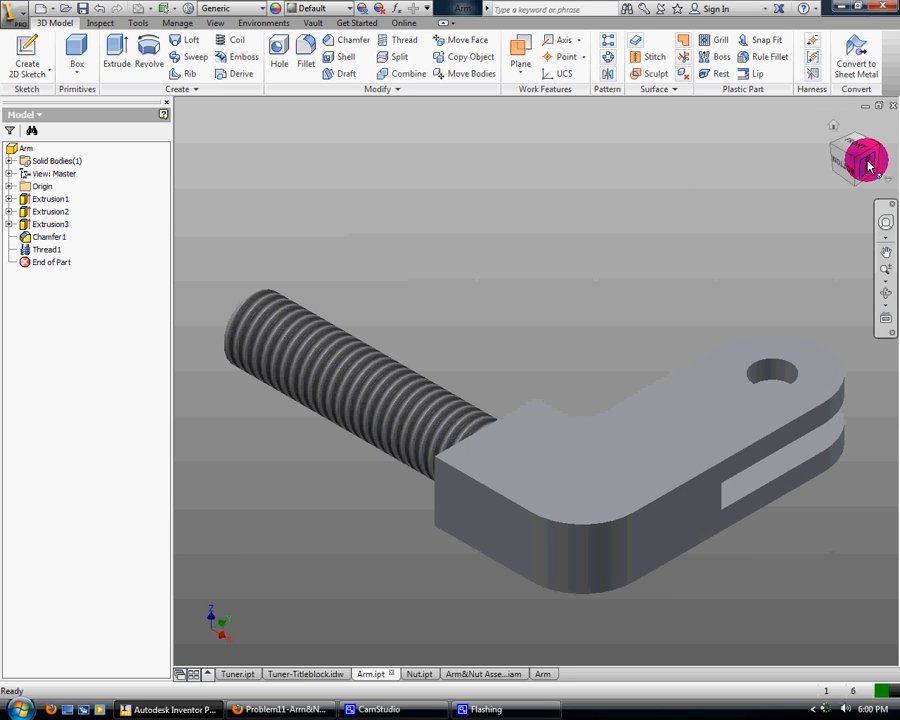
click(861, 170)
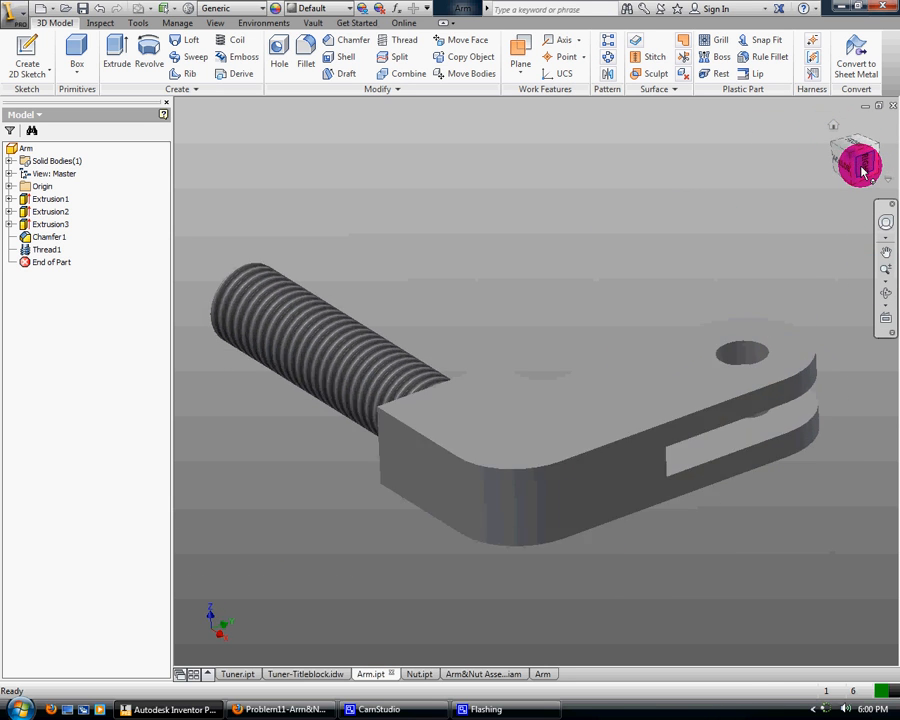
click(871, 123)
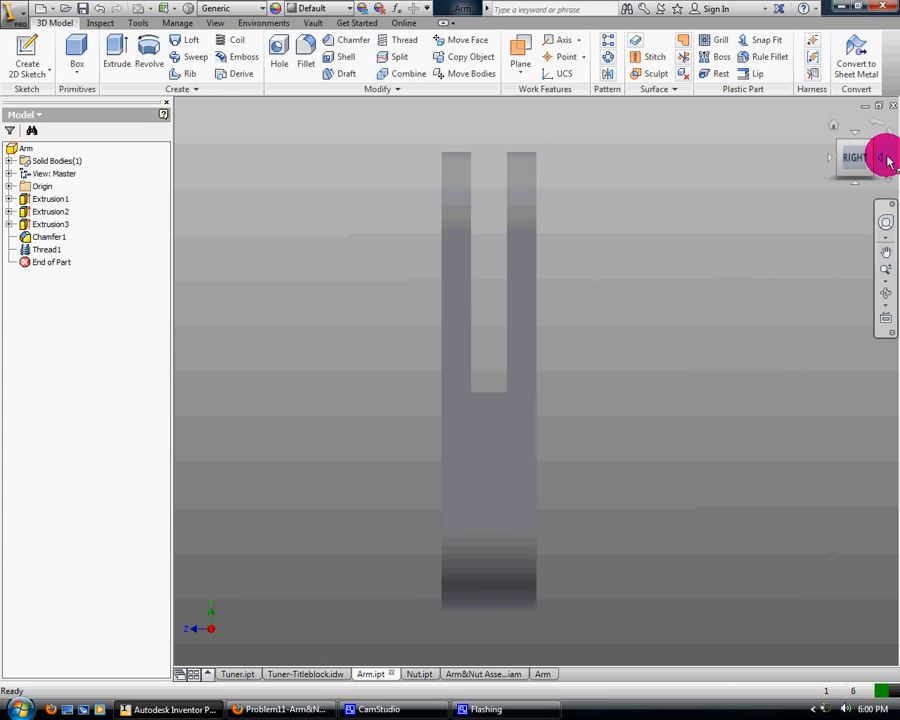
click(883, 160)
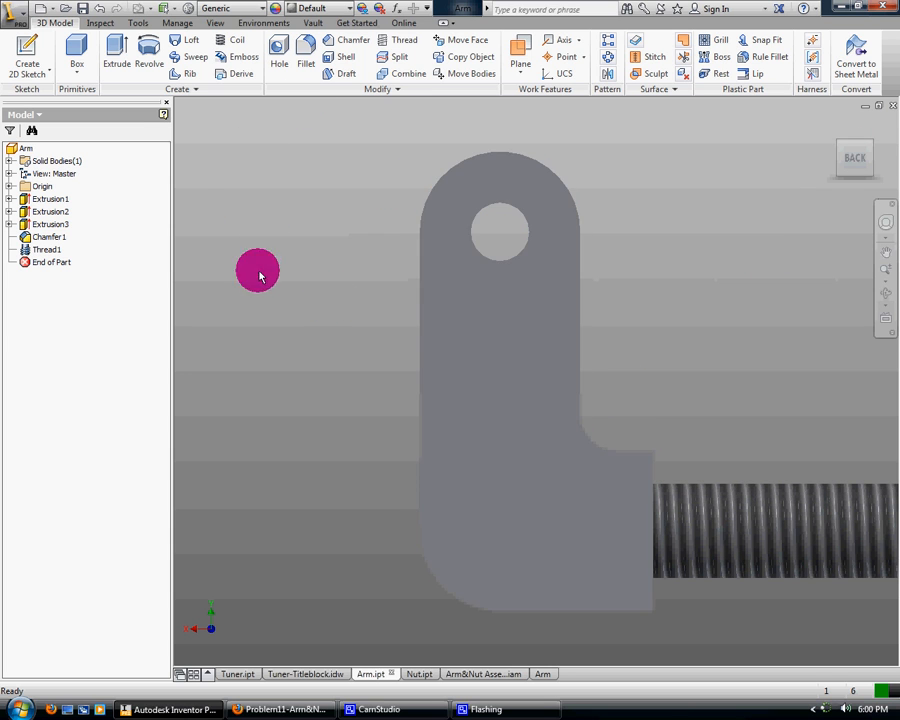
right_click(861, 160)
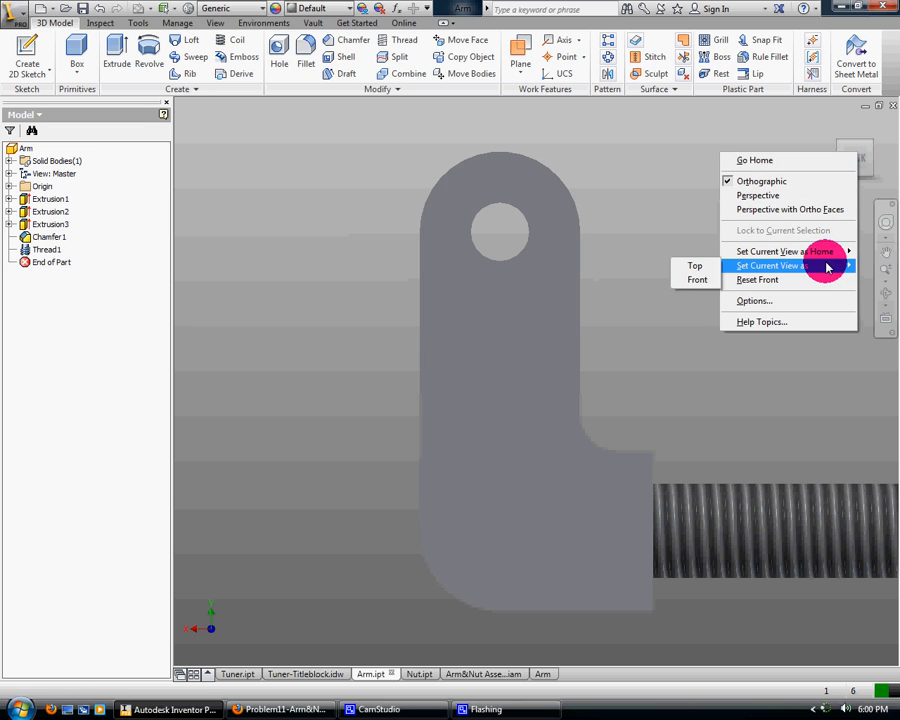
click(697, 282)
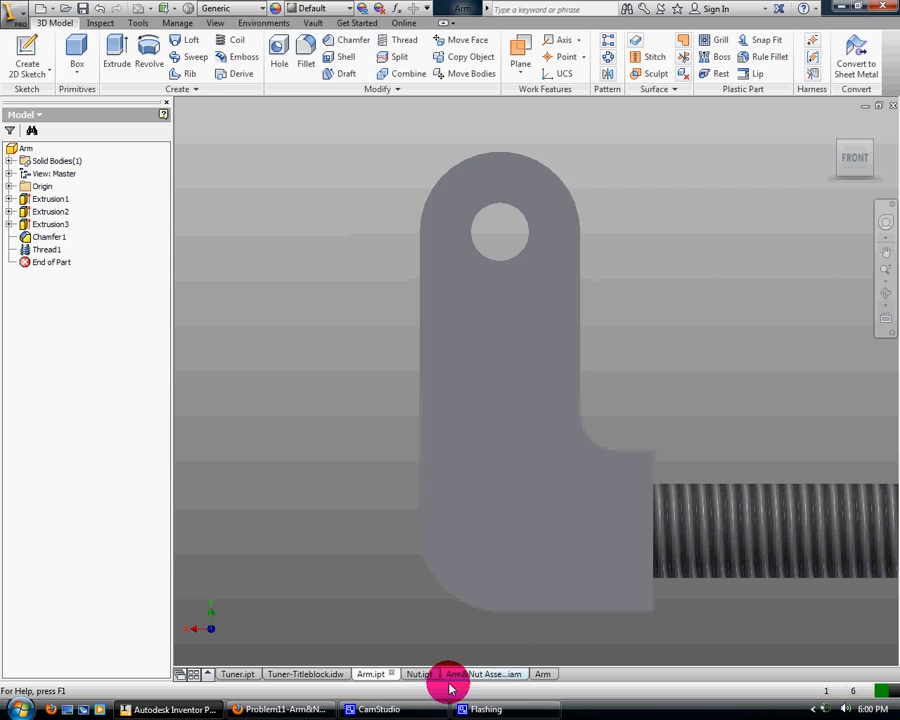
- Check the orientation of Nut.ipt, return to the Arm drawing, and delete the arm's front view from the sheet
click(418, 674)
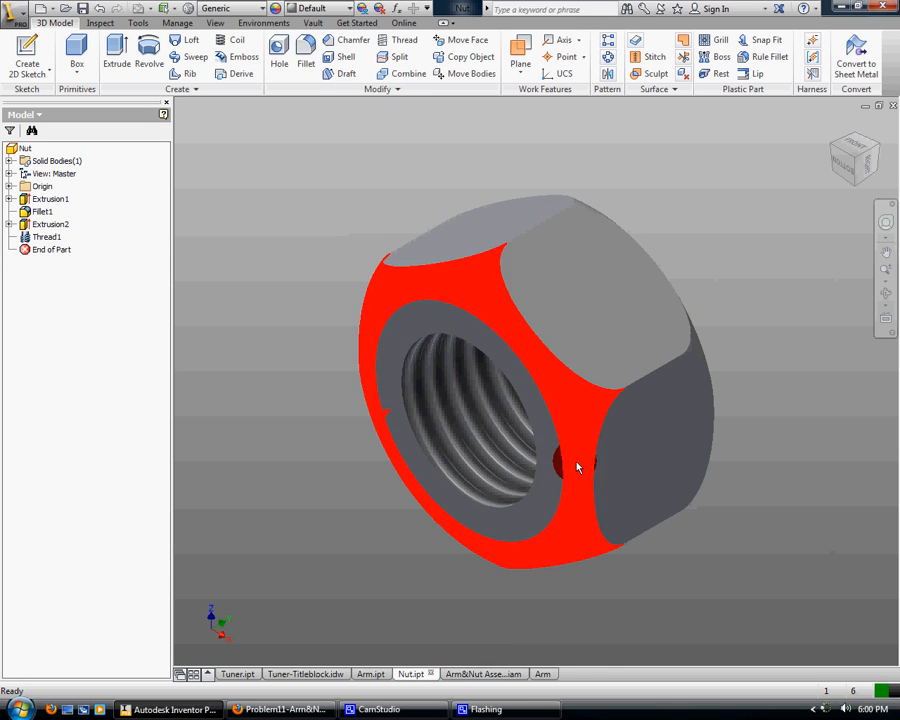
click(542, 674)
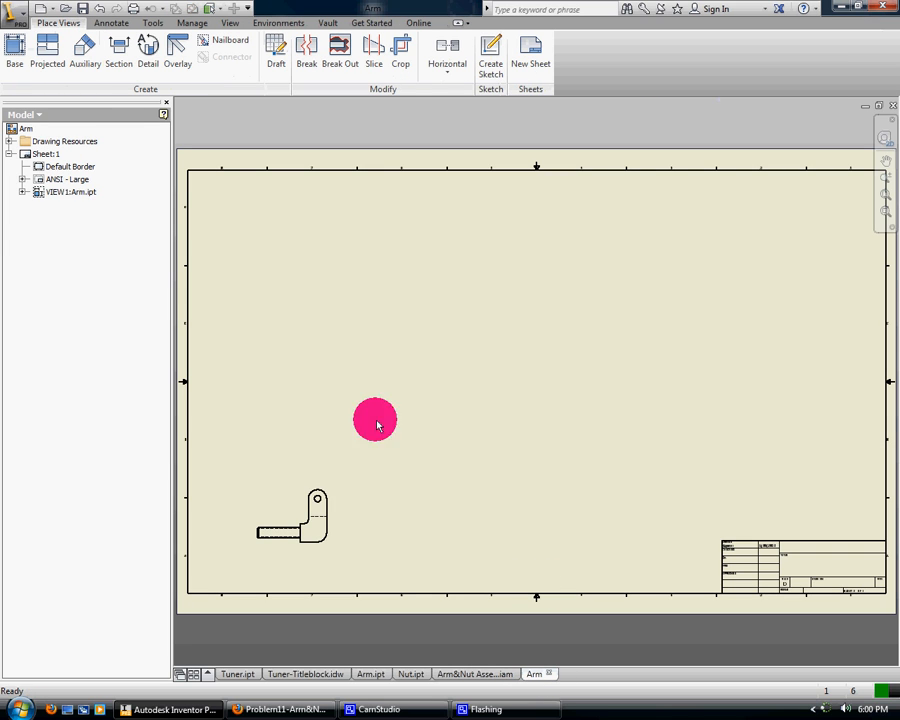
key(Delete)
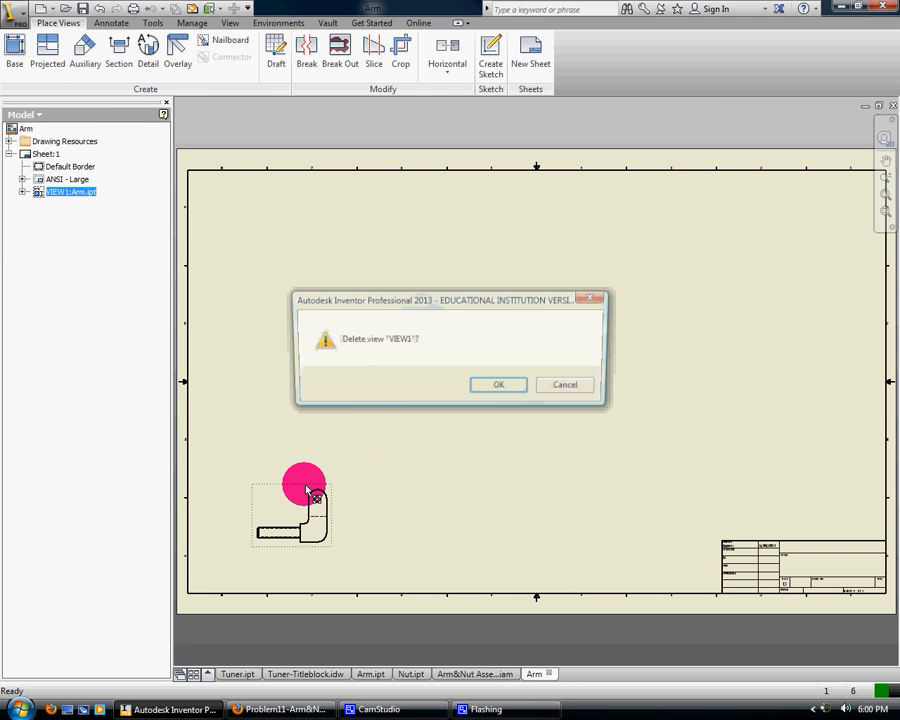
click(488, 382)
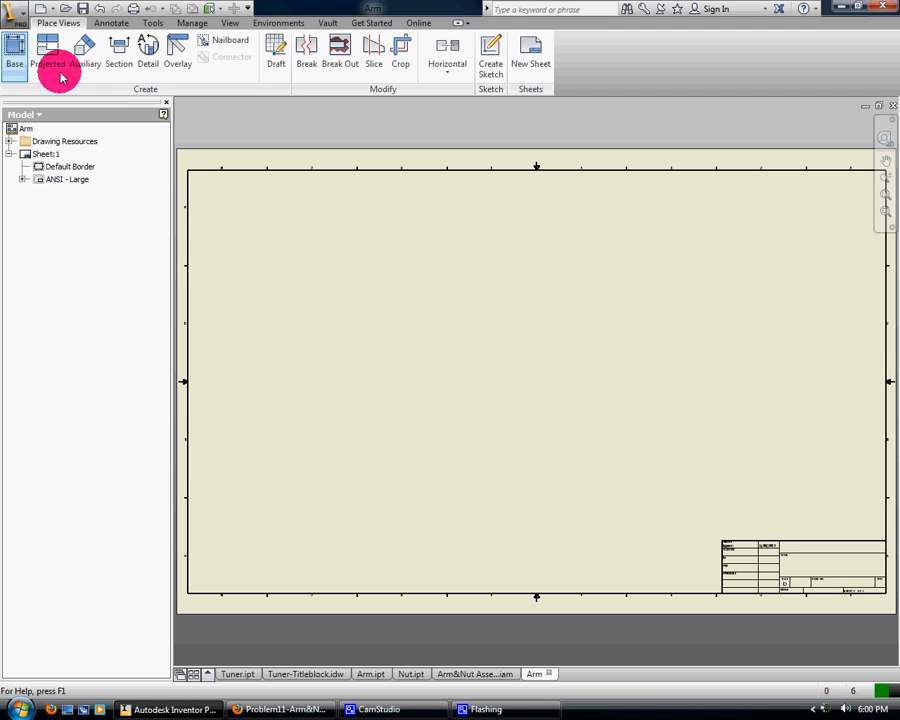
- Place a front base view of Arm.ipt at 1:1 scale in the lower-left area of the sheet
click(22, 45)
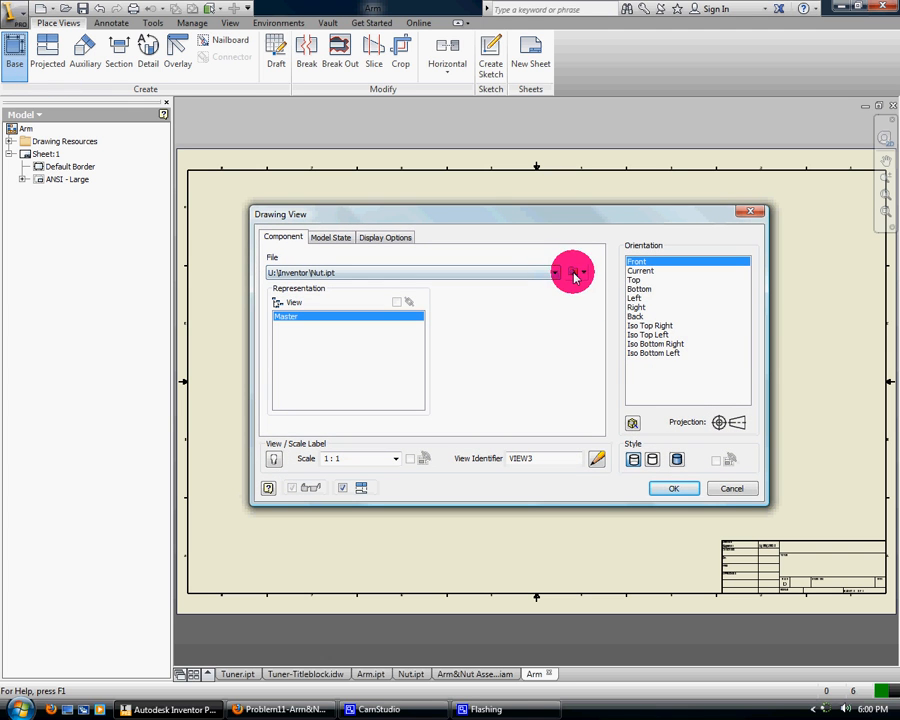
click(584, 274)
click(579, 288)
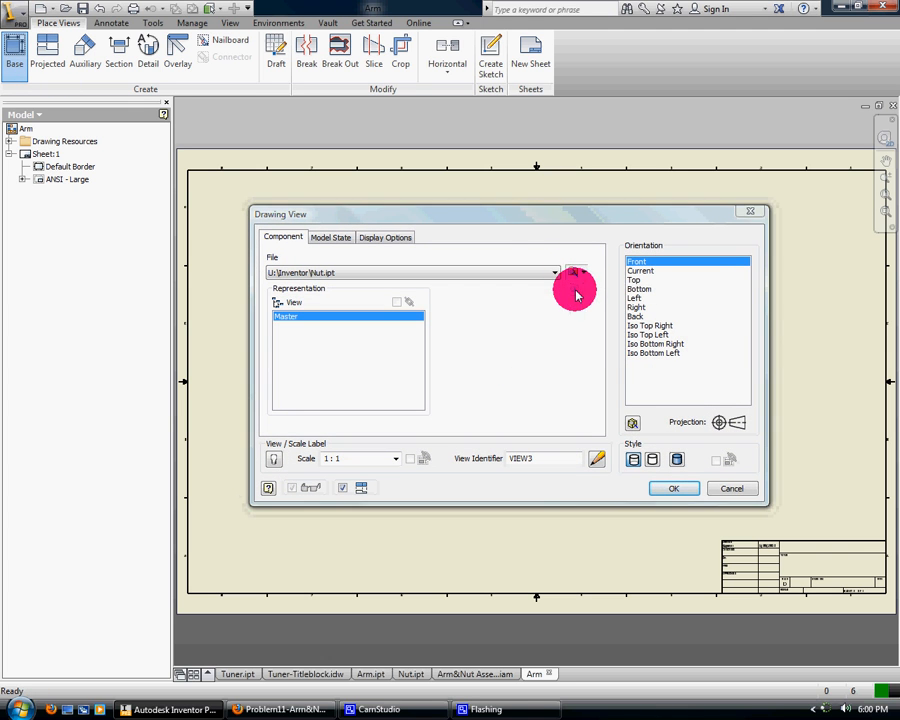
click(467, 366)
click(641, 480)
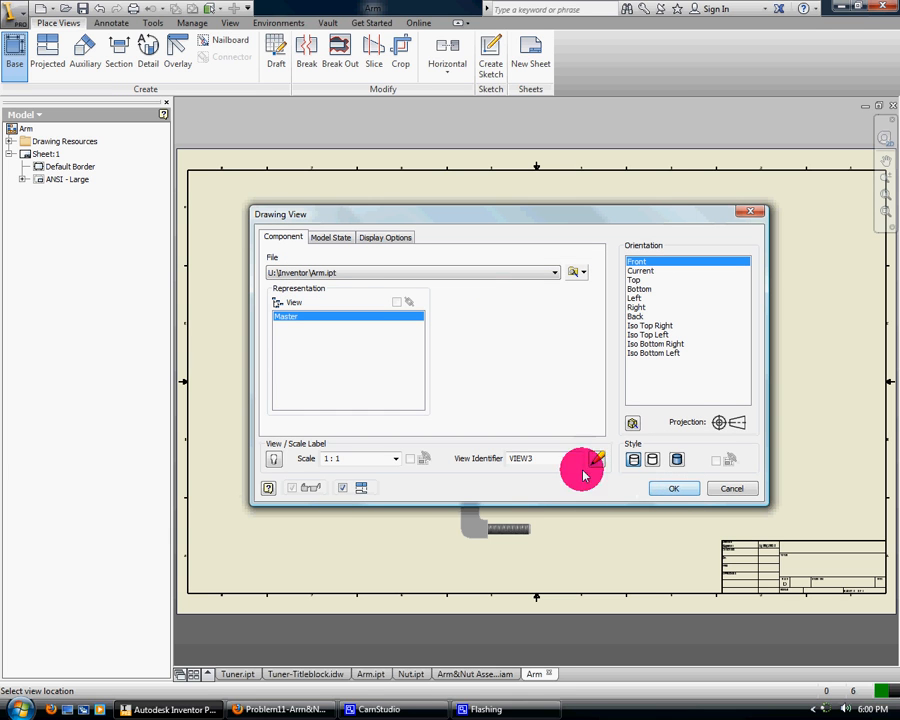
click(311, 508)
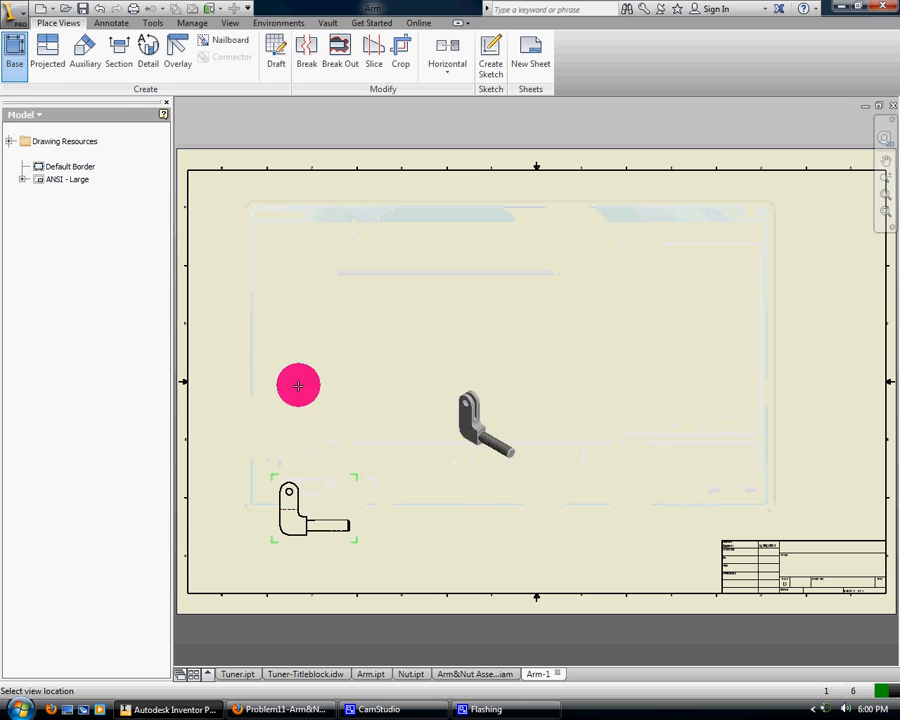
- Create projected views of the arm: top view above, side view beside it, and isometric view diagonally up to the right
click(293, 426)
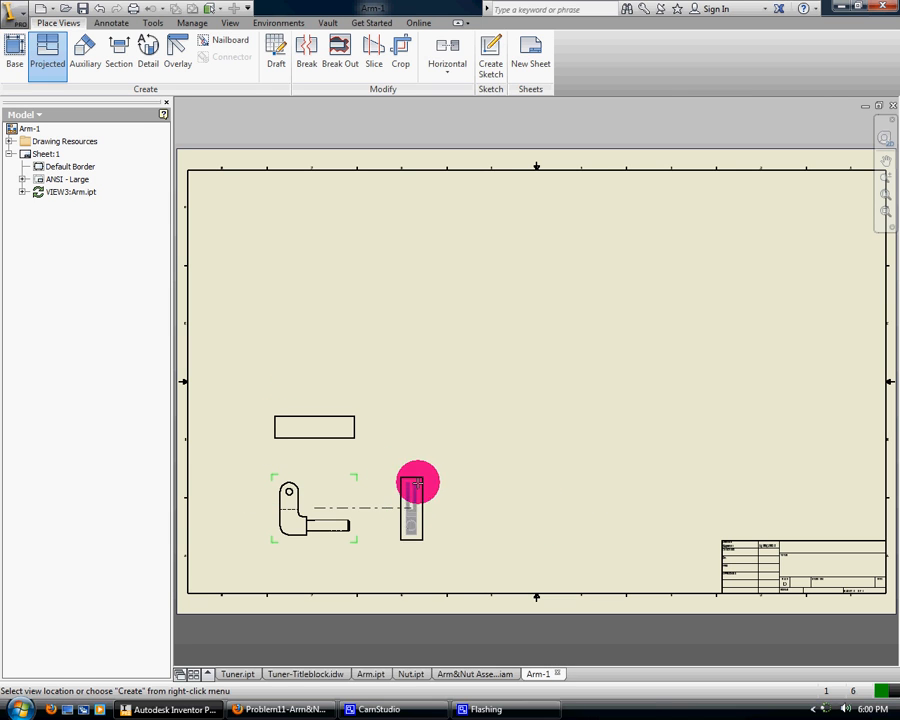
click(417, 484)
click(449, 431)
right_click(456, 428)
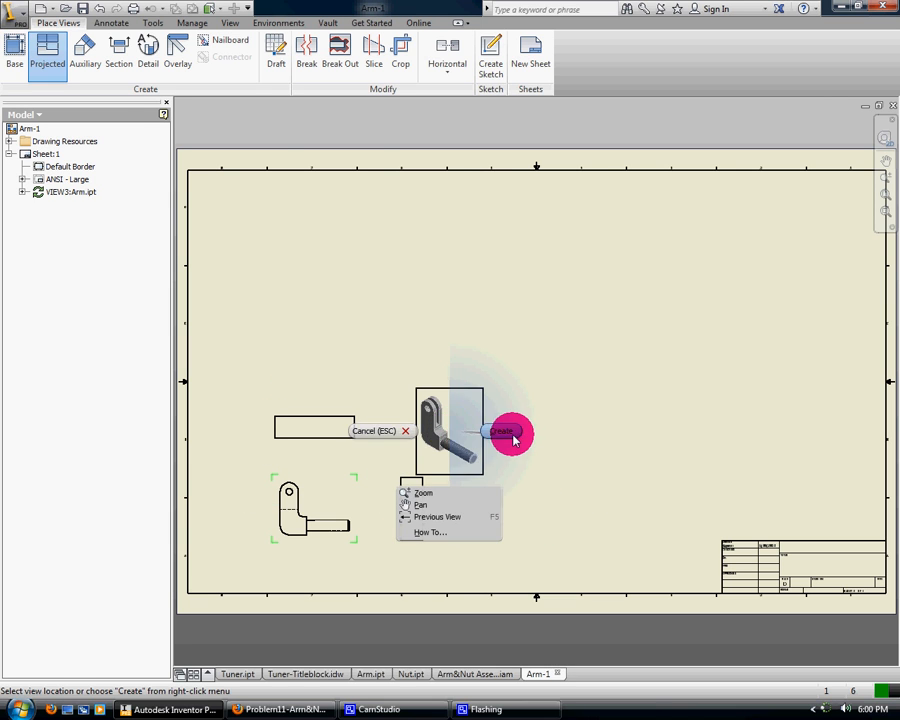
click(499, 428)
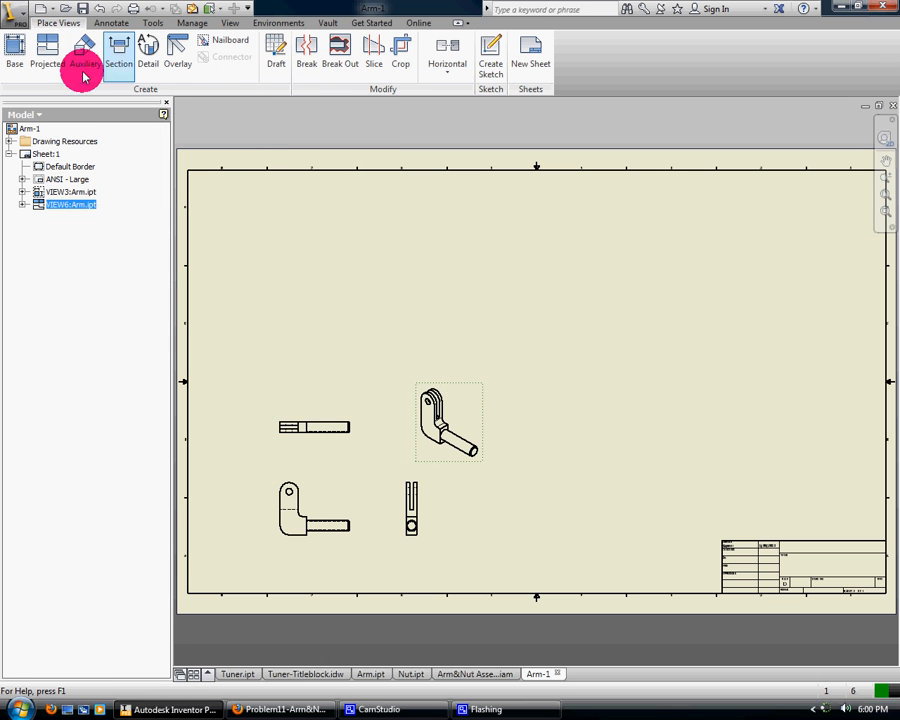
- Place a front base view of Nut.ipt at 1:1 scale above the arm's top view
click(20, 52)
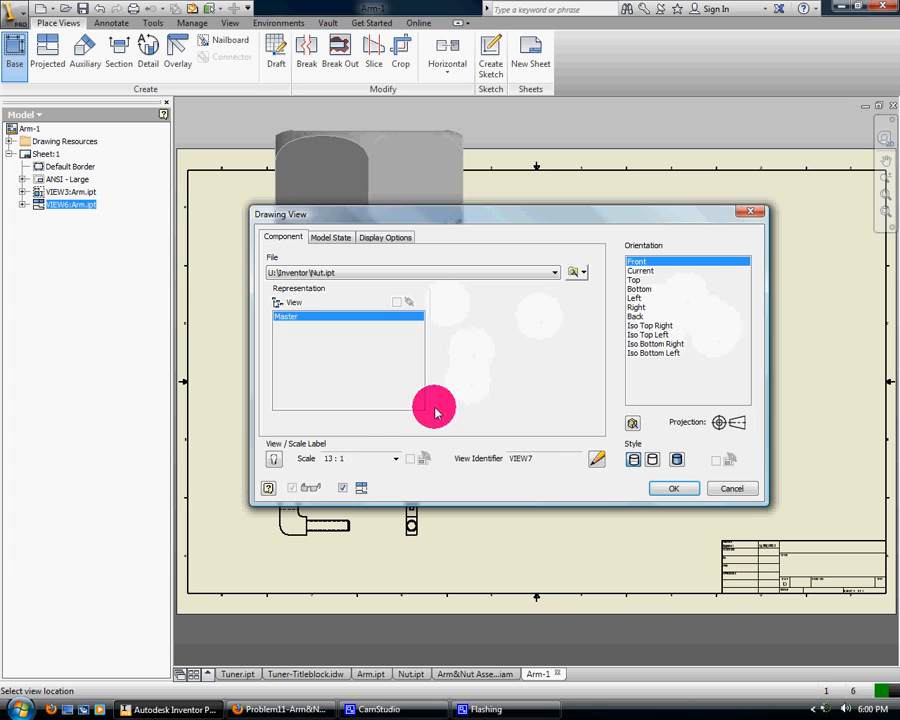
click(396, 459)
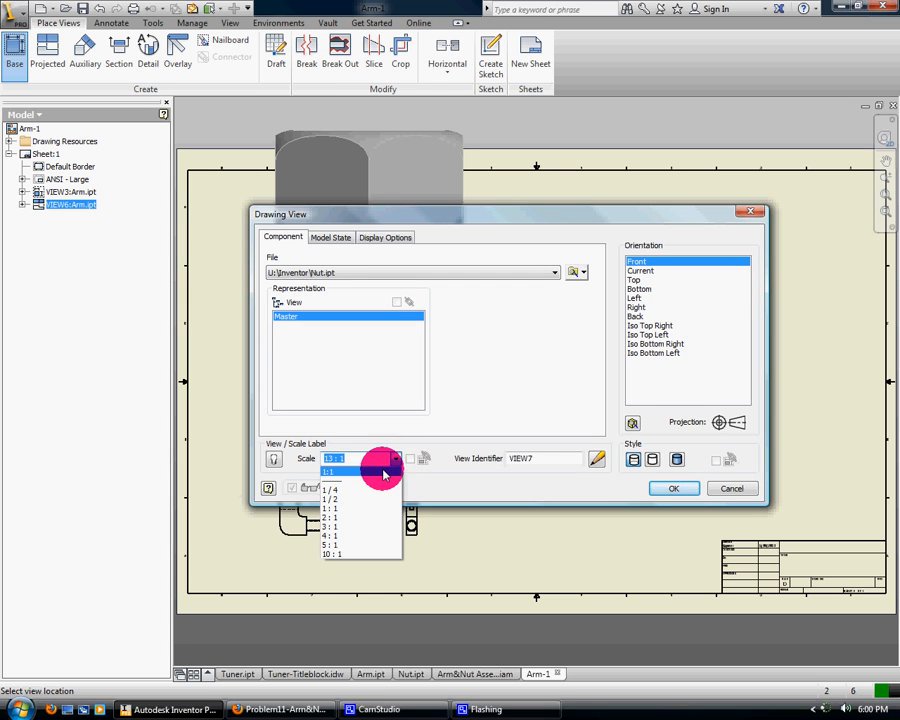
click(383, 472)
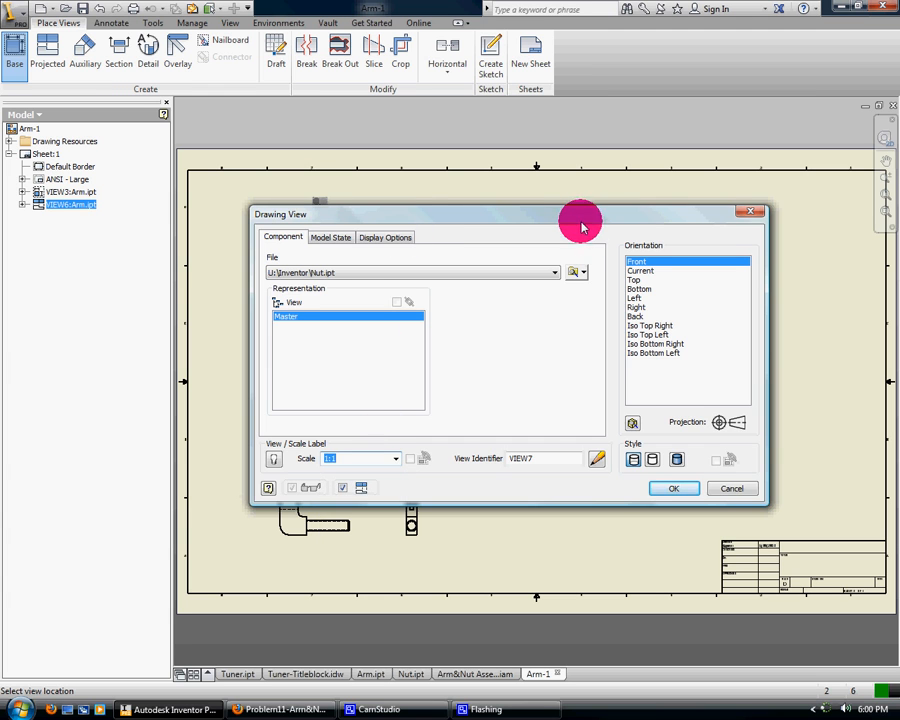
drag(581, 226, 829, 198)
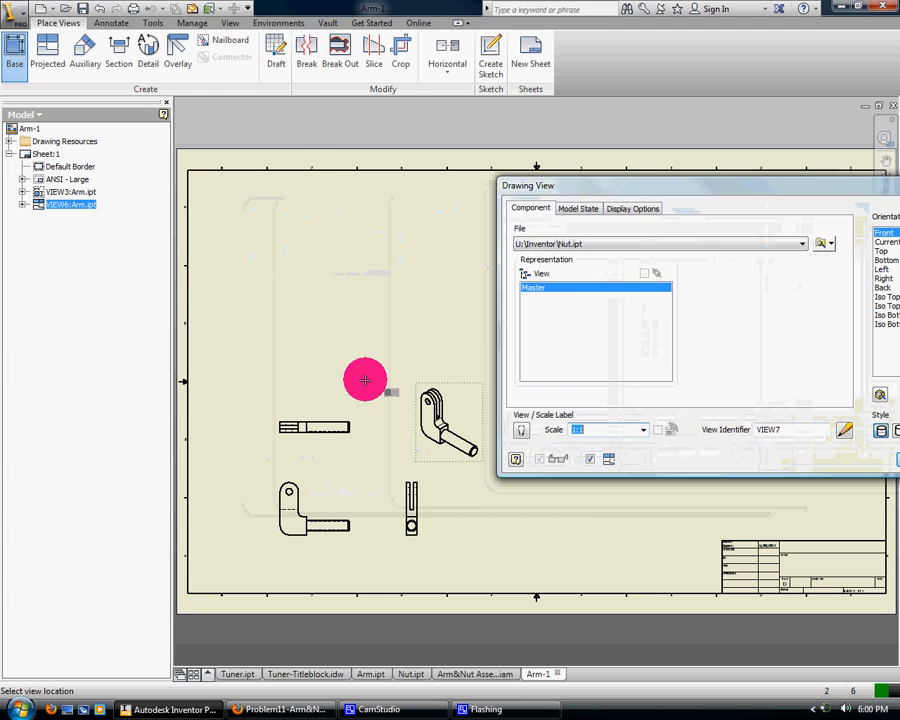
click(295, 335)
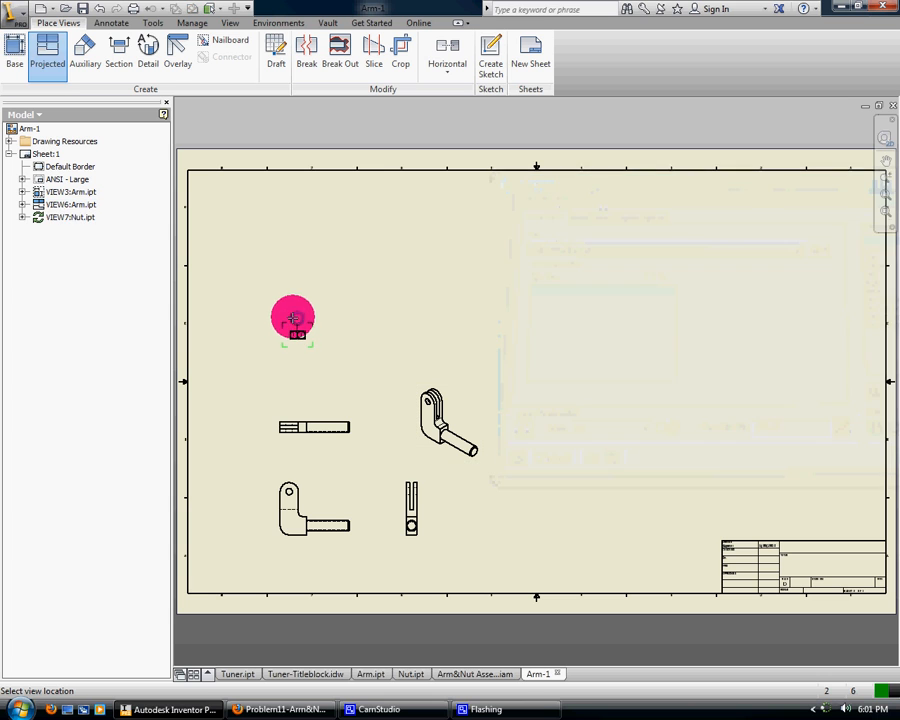
- Create projected views of the nut: top view above, side view beside it, and isometric view diagonally up to the right
click(295, 306)
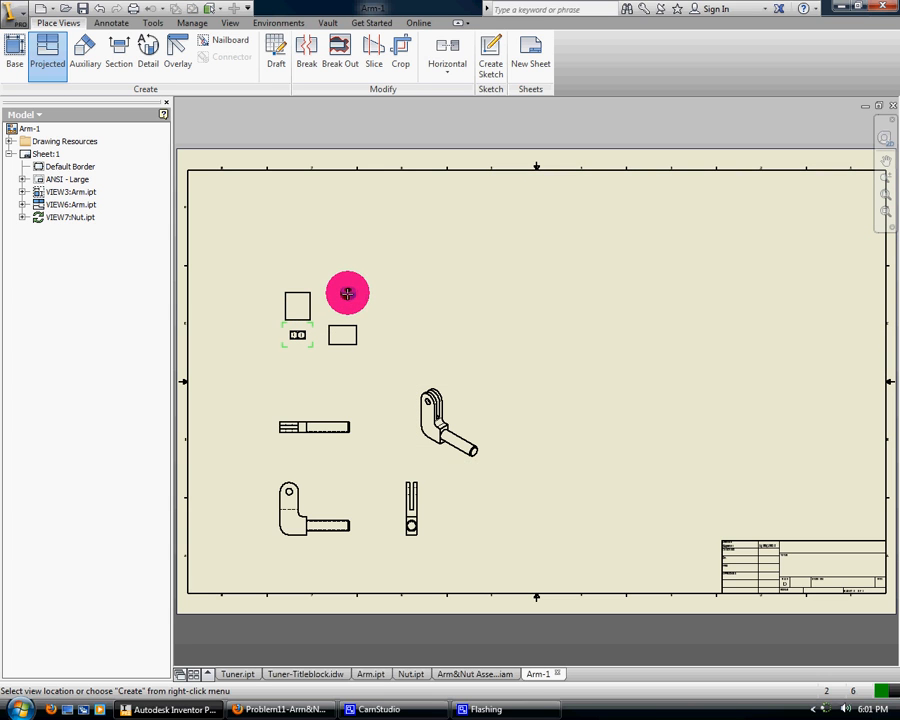
right_click(347, 293)
click(411, 295)
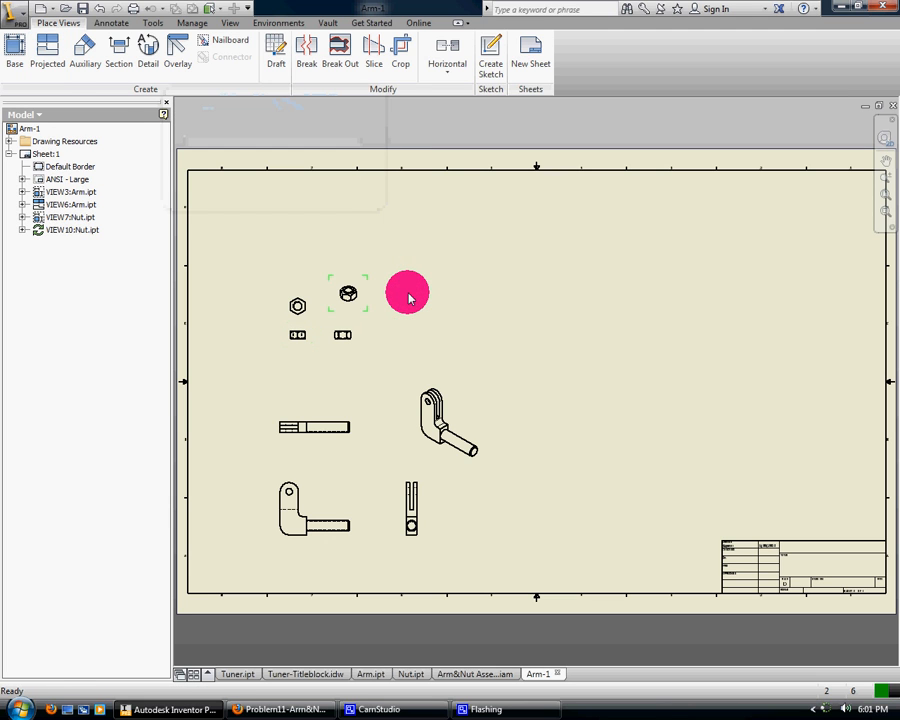
- Set the isometric views of the nut and the arm to the shaded display style
double_click(358, 290)
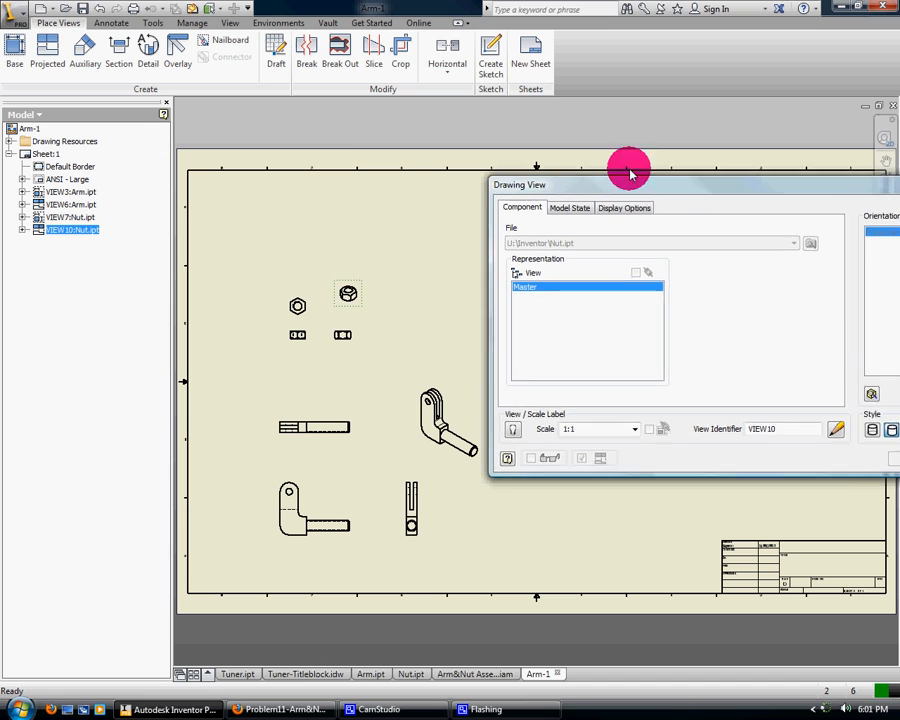
click(762, 436)
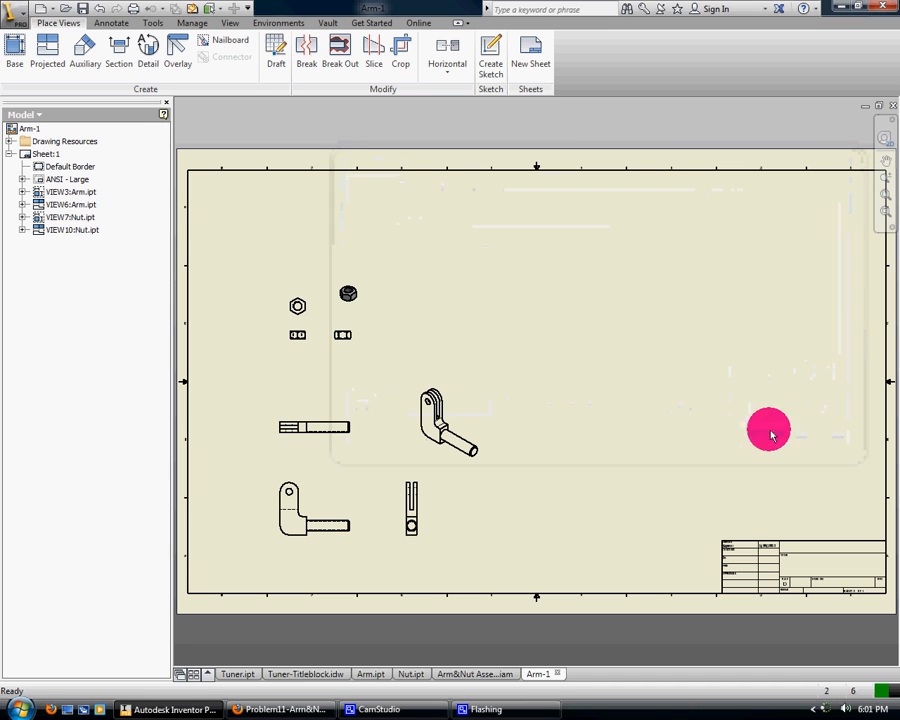
double_click(463, 418)
click(769, 410)
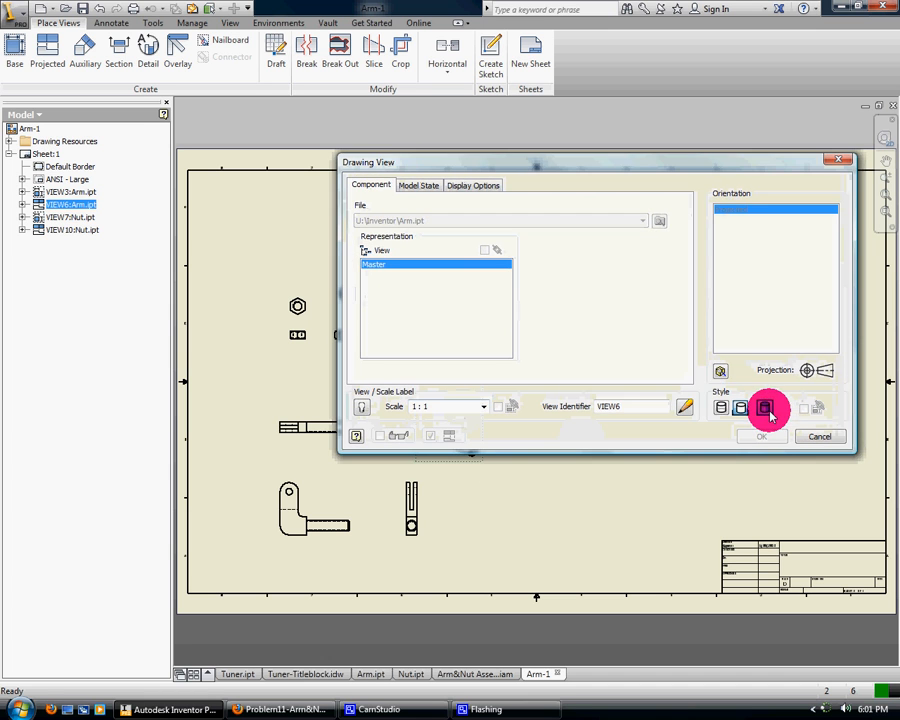
click(759, 440)
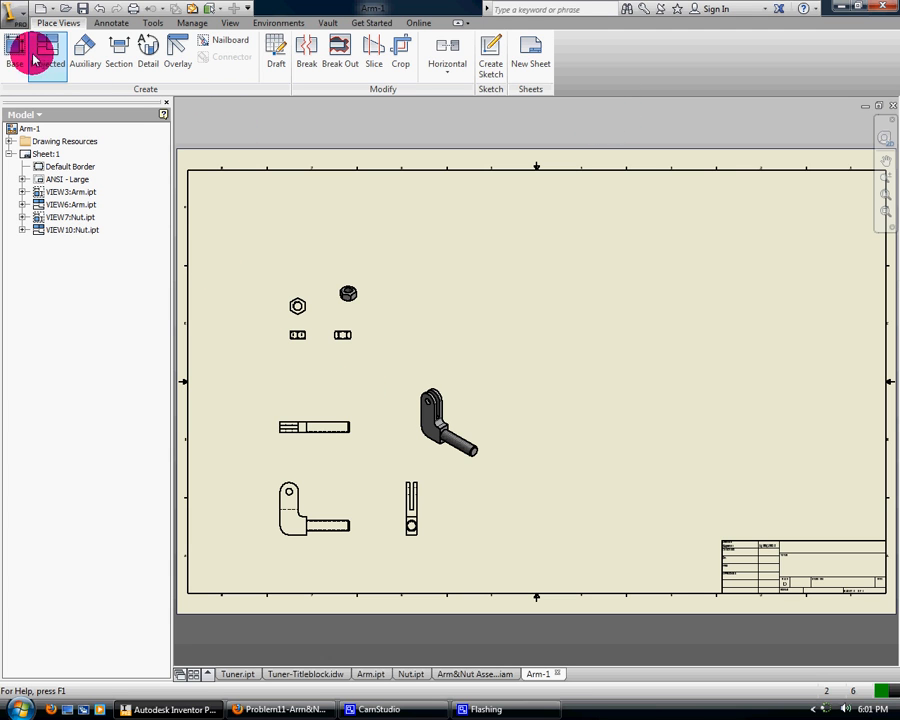
- Start a new base view using Arm&Nut Assembly.iam as its source and set the scale to 4:1
click(672, 221)
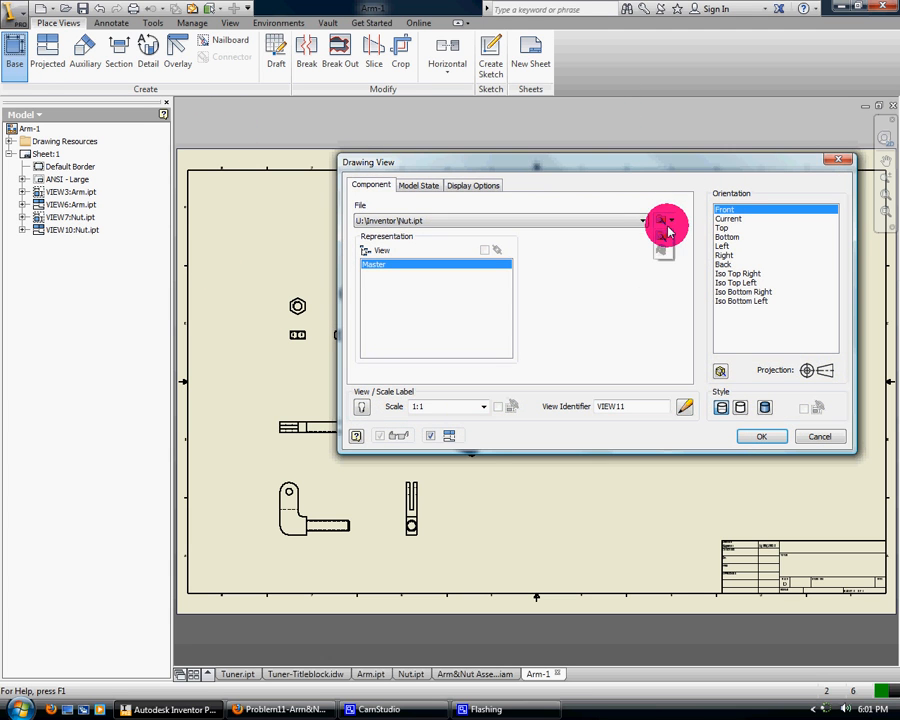
click(663, 238)
scroll(800, 258, down, 1)
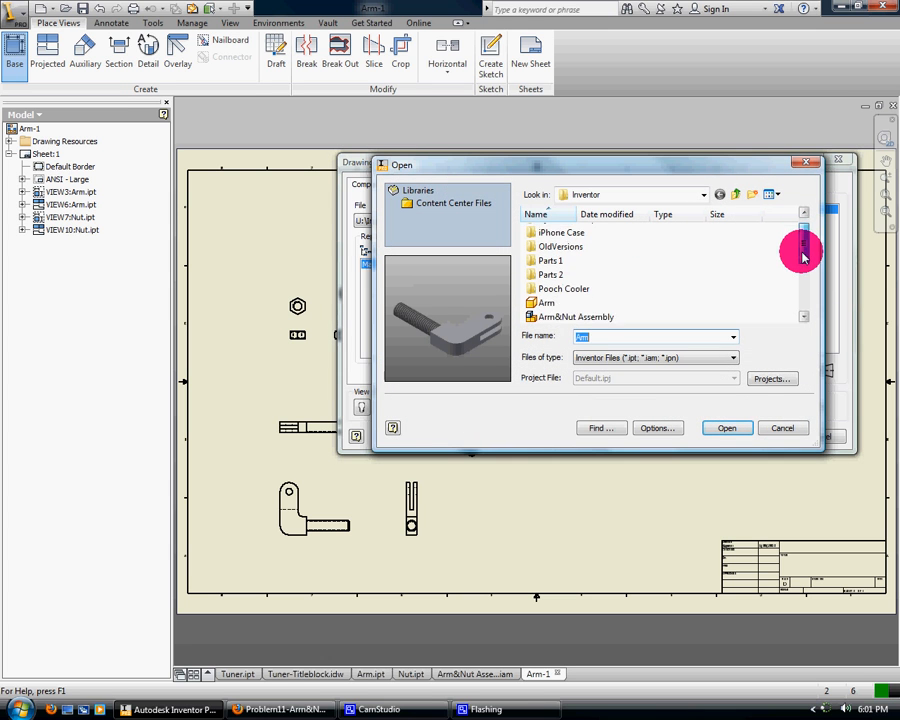
click(598, 287)
click(740, 423)
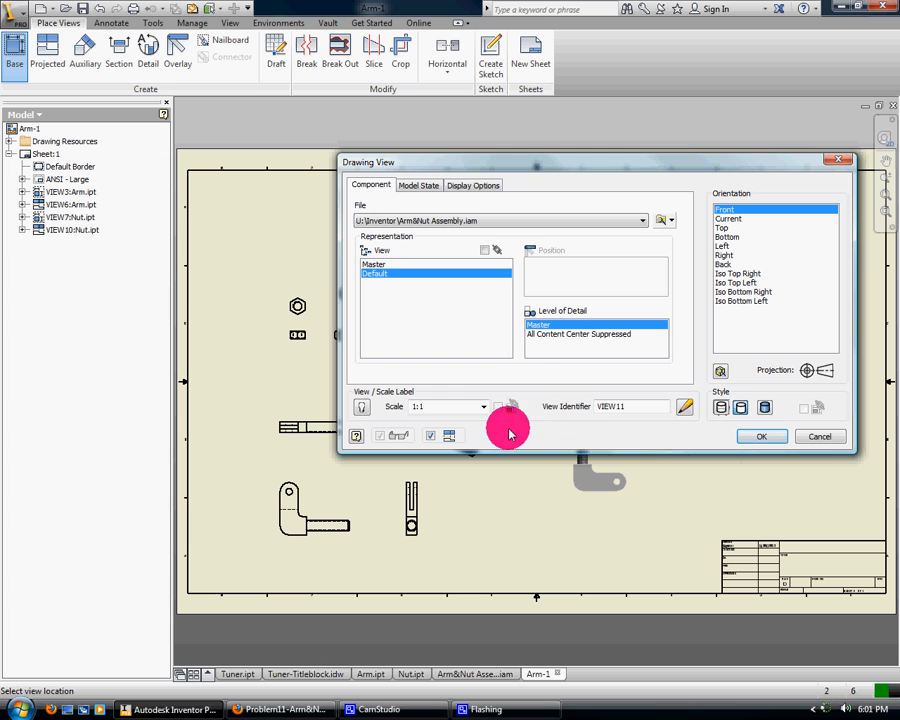
click(484, 408)
click(440, 488)
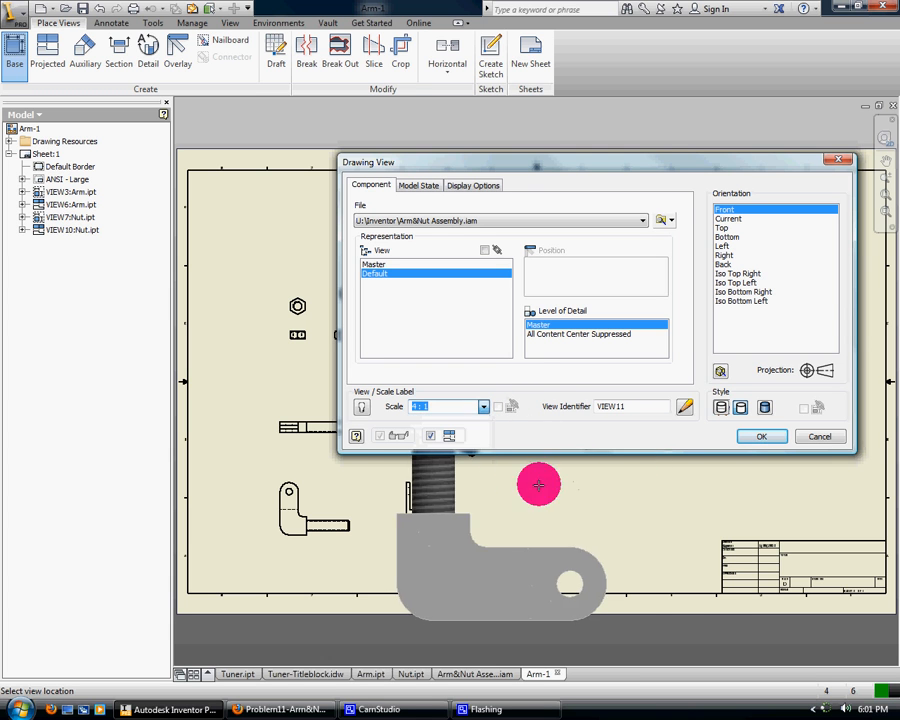
- Place the assembly view in Iso Top Right orientation on the right half of the sheet, without projected views
mouse_move(635, 168)
mouse_down()
mouse_move(376, 3)
mouse_move(351, 3)
mouse_up()
click(455, 109)
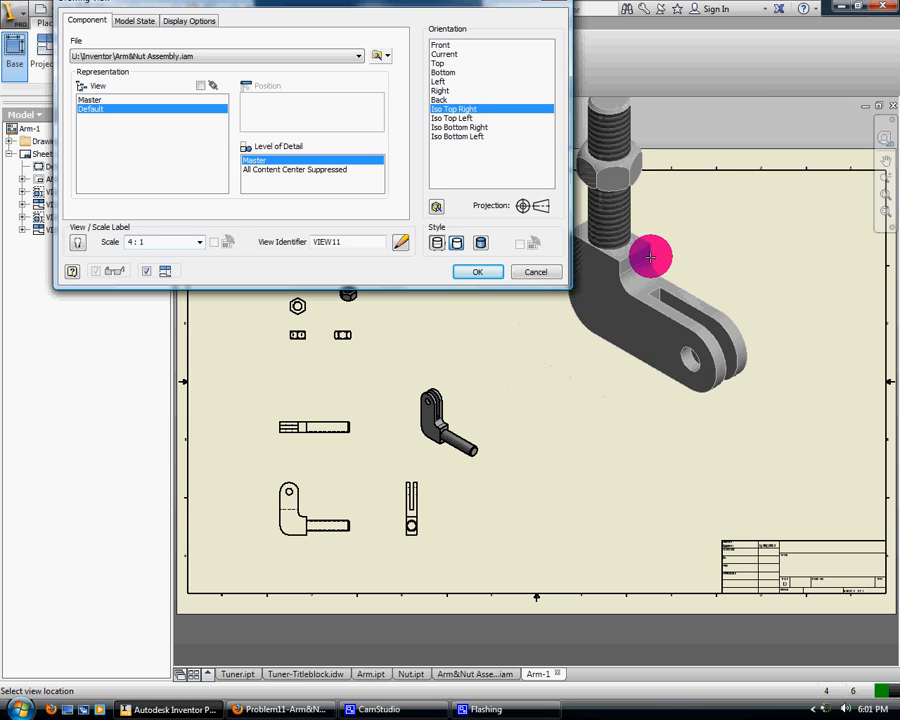
click(476, 273)
right_click(705, 305)
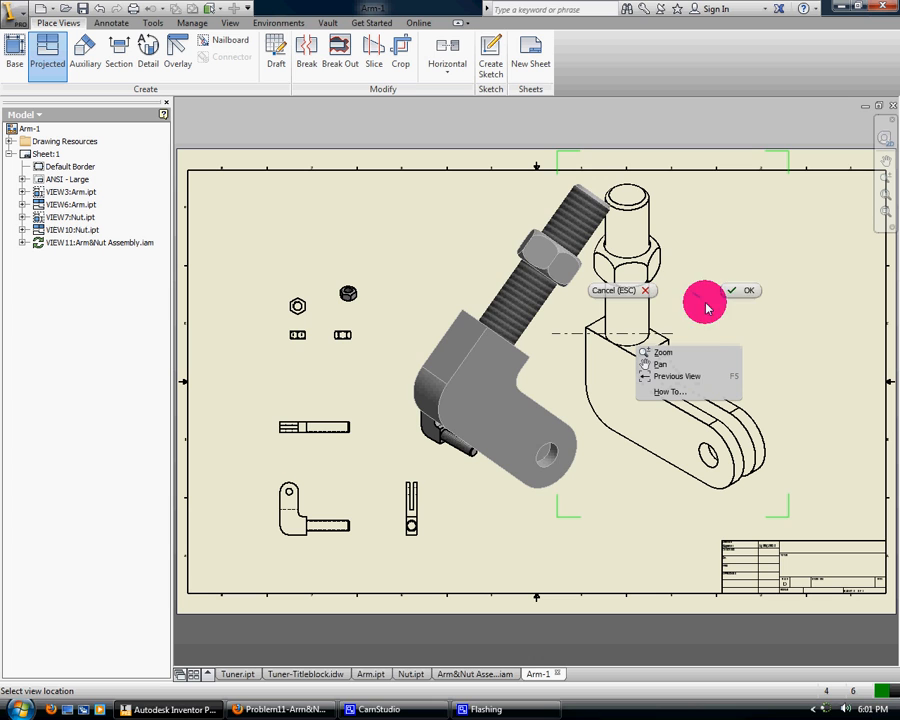
click(642, 290)
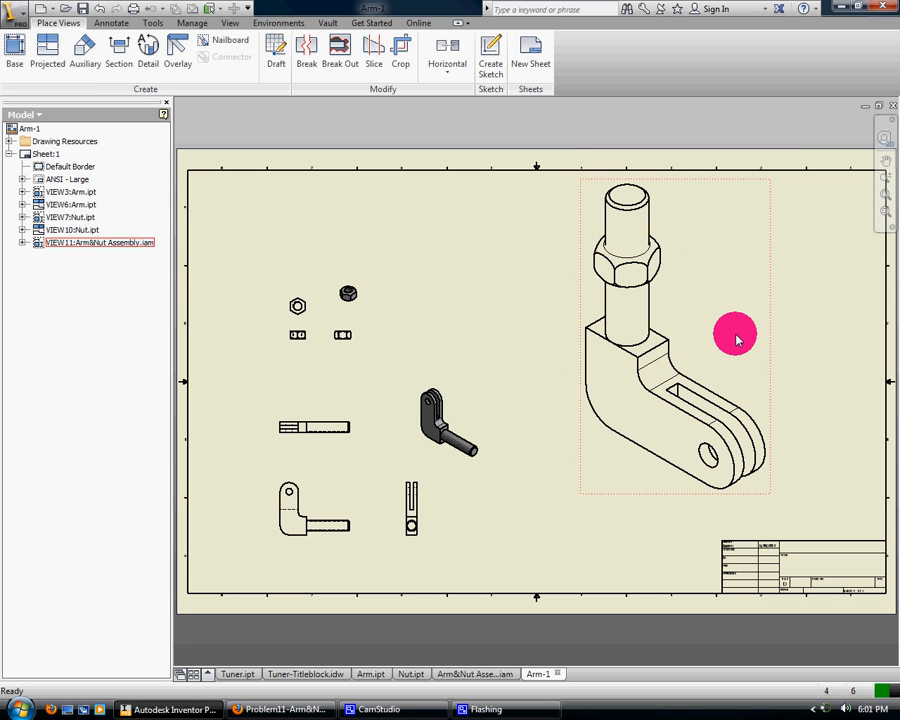
- Switch to the Arm&Nut Assembly model, orient it to its back side with the arm upright, and set that view as Front
click(472, 675)
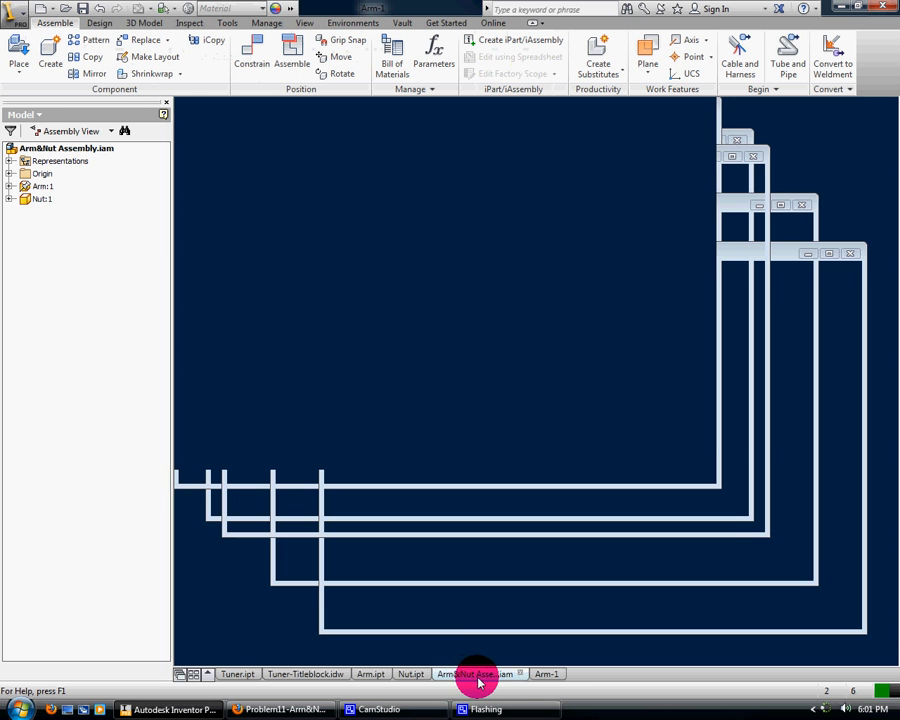
click(838, 129)
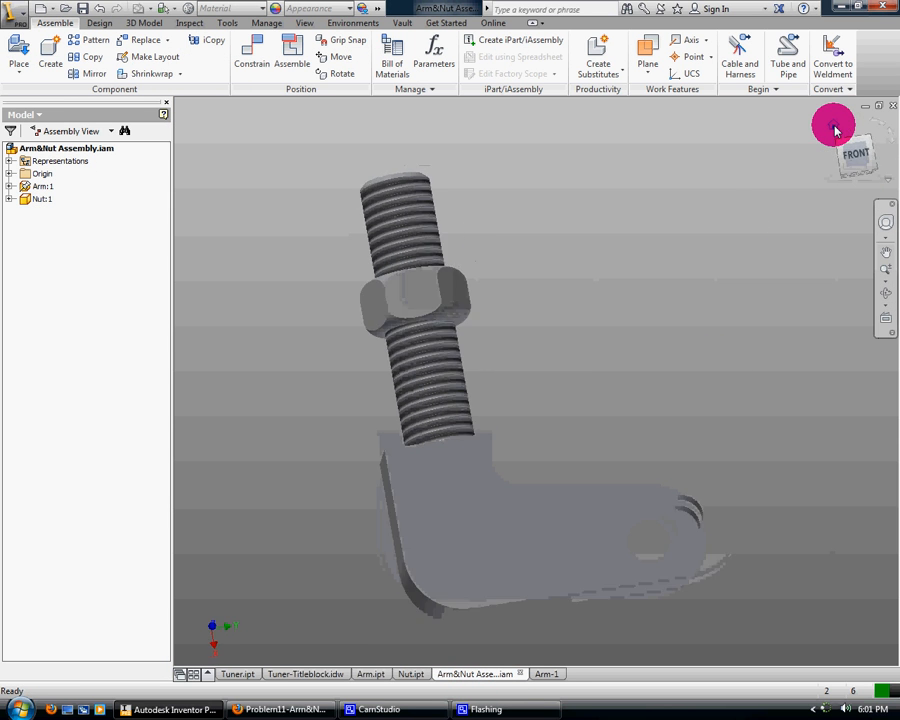
click(868, 170)
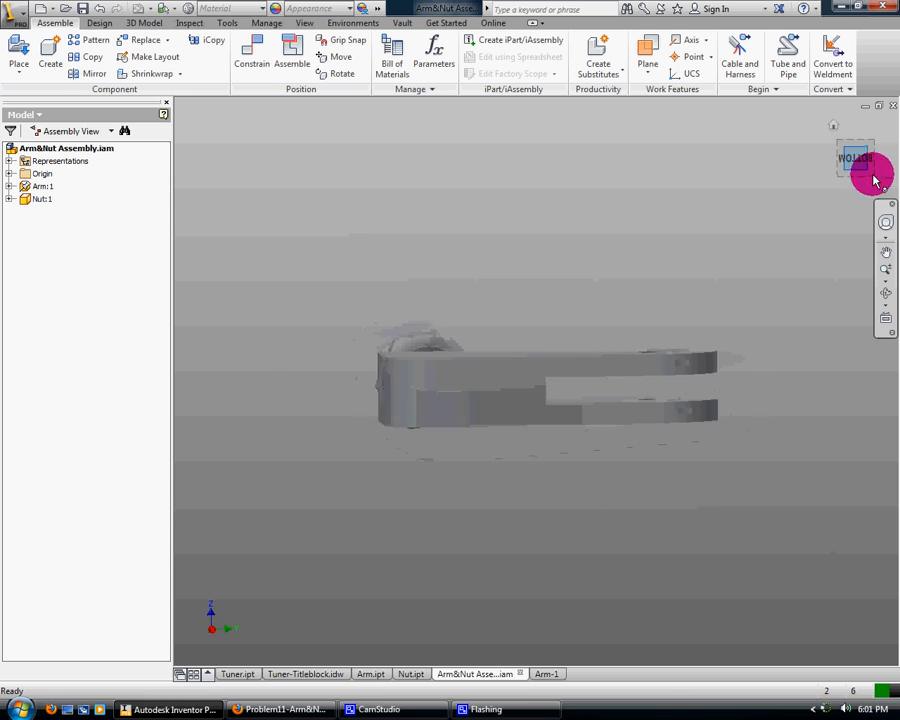
click(873, 126)
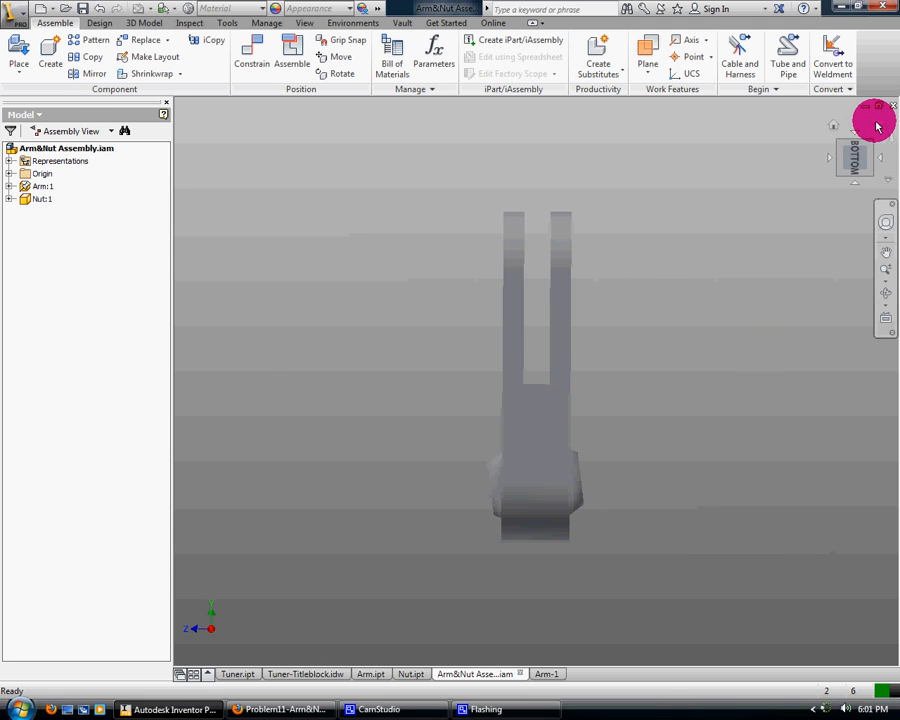
click(876, 126)
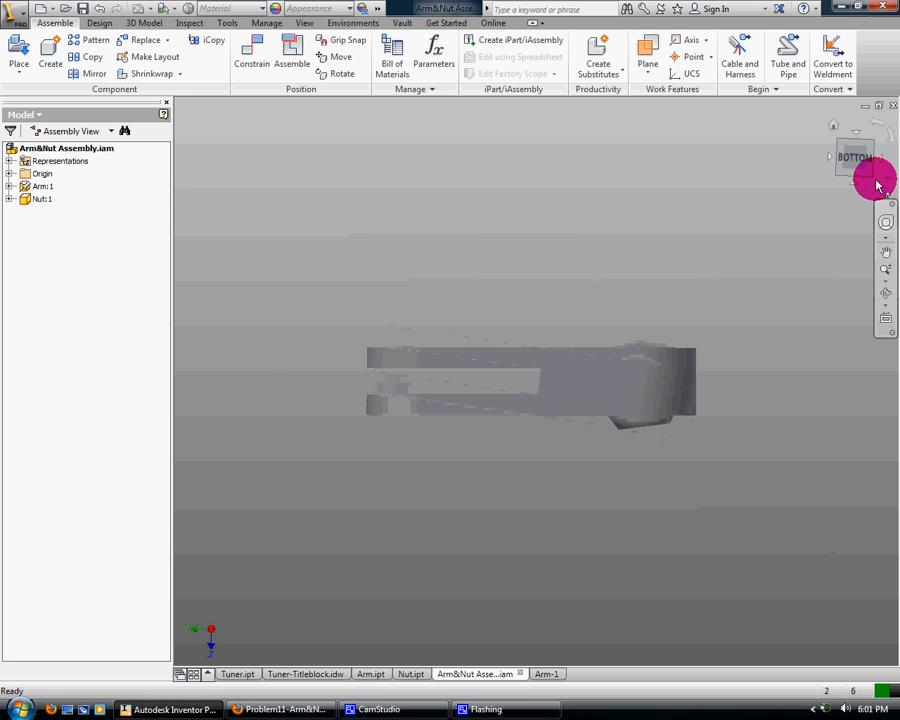
drag(866, 176, 843, 183)
click(879, 160)
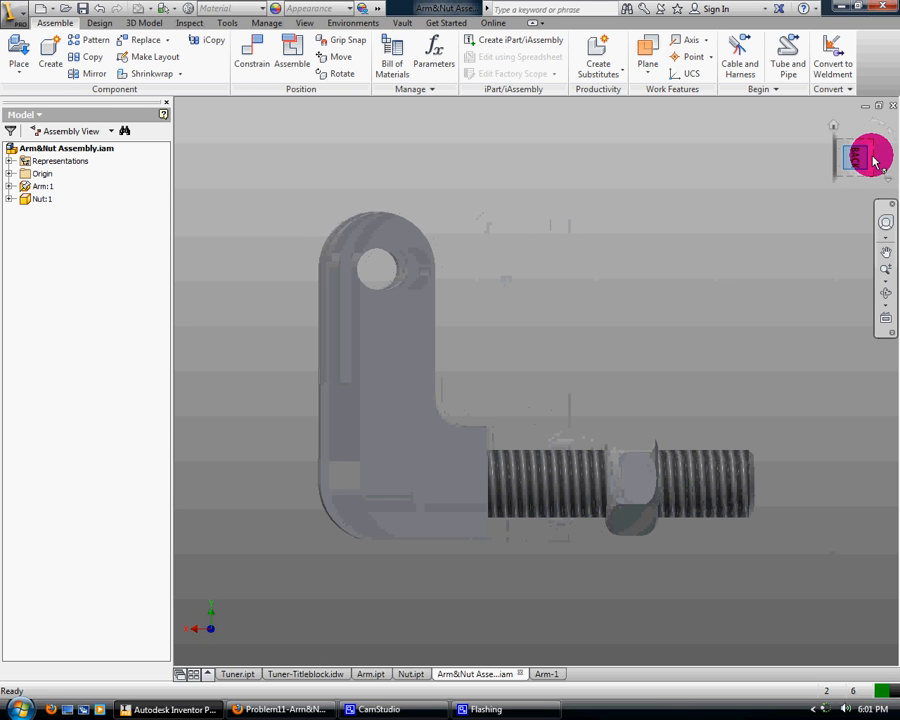
right_click(857, 163)
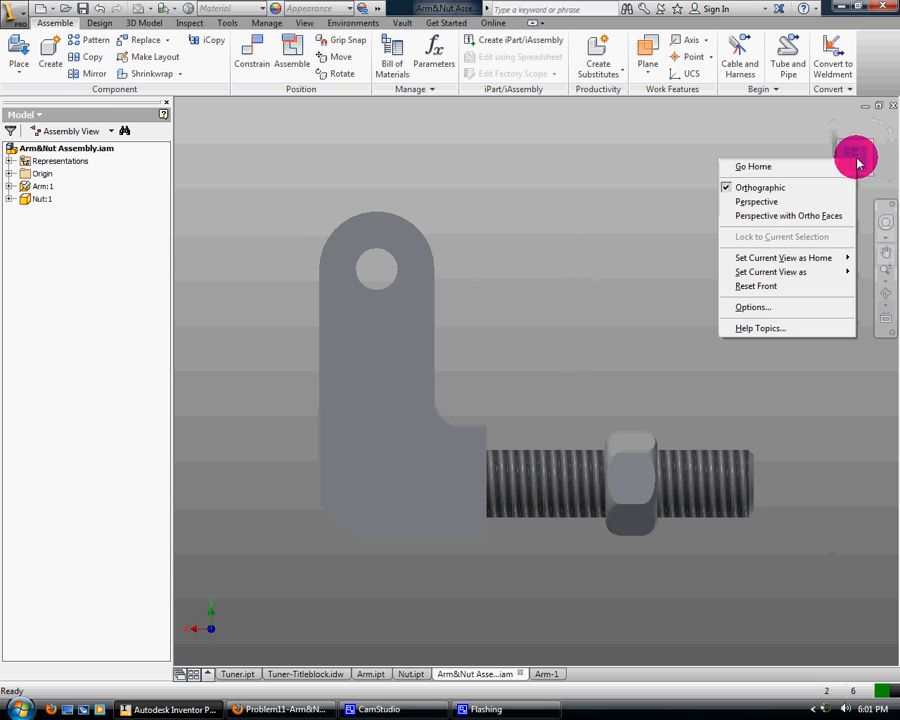
mouse_move(775, 272)
click(697, 285)
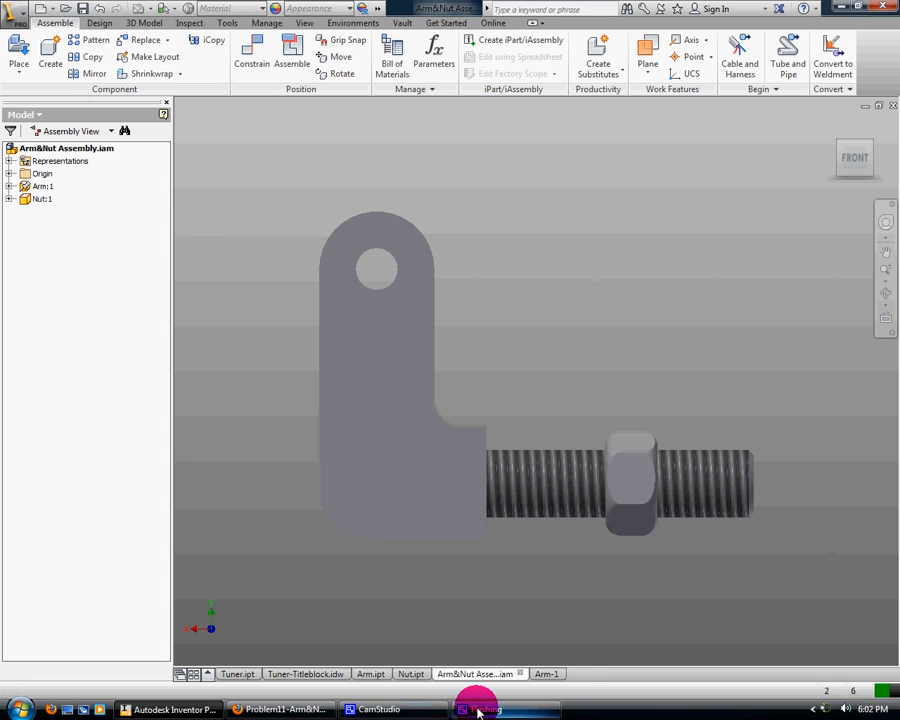
- Return to the Arm drawing and delete the large isometric assembly view from the sheet
click(541, 676)
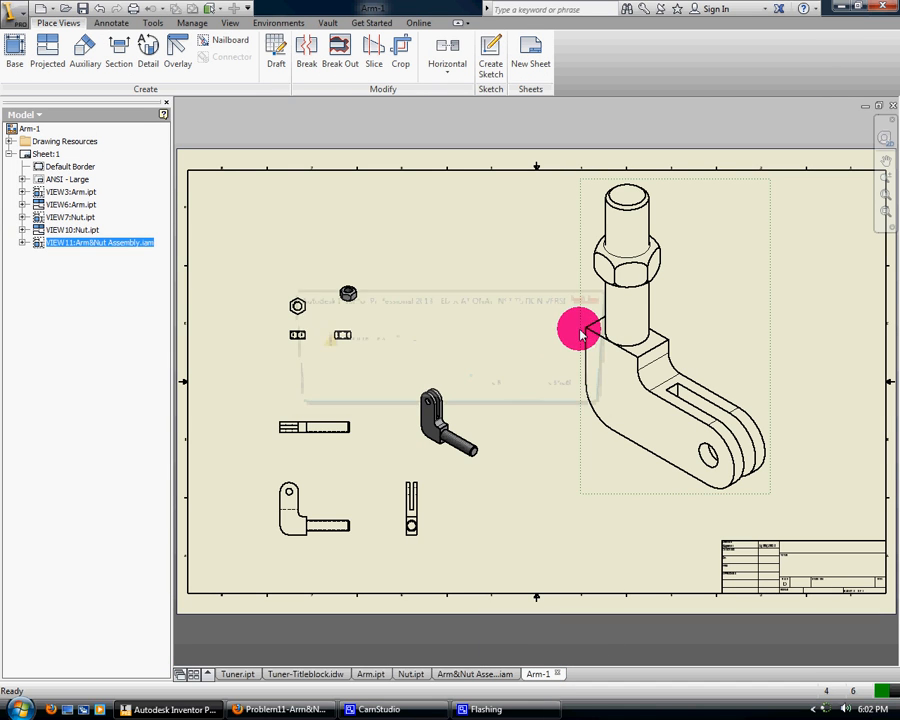
key(Delete)
click(484, 383)
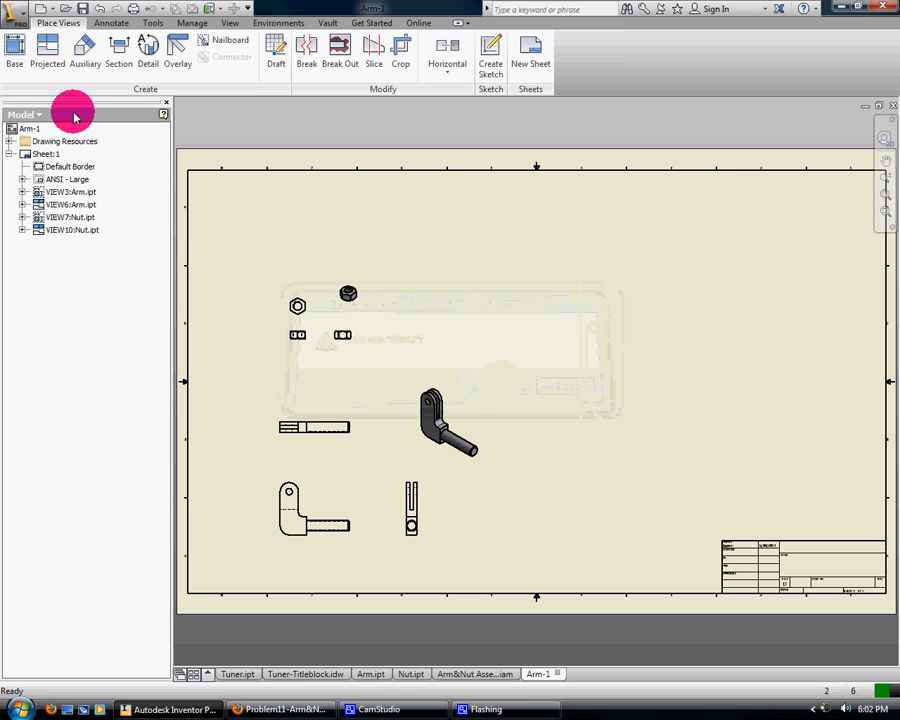
- Place an Iso Top Right base view of Arm&Nut Assembly.iam at 4:1 scale on the right half of the sheet
click(14, 48)
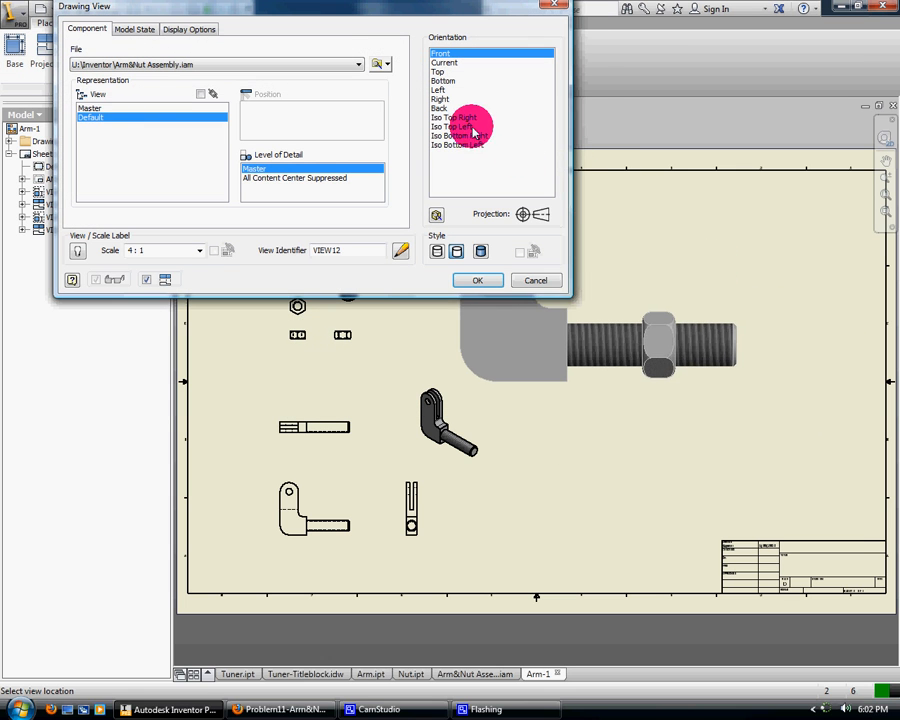
click(480, 117)
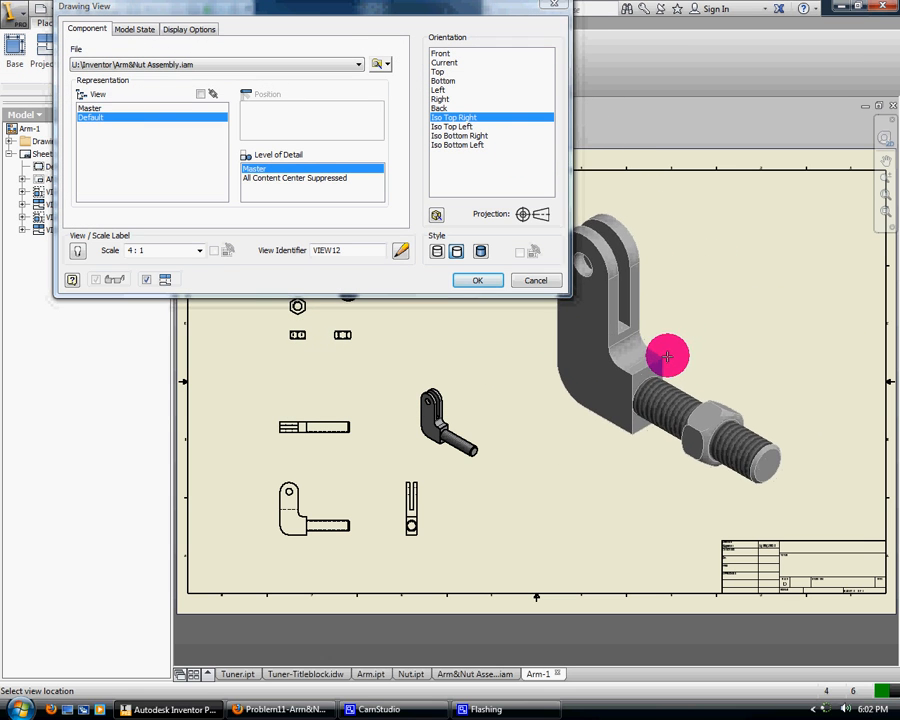
click(667, 358)
right_click(674, 345)
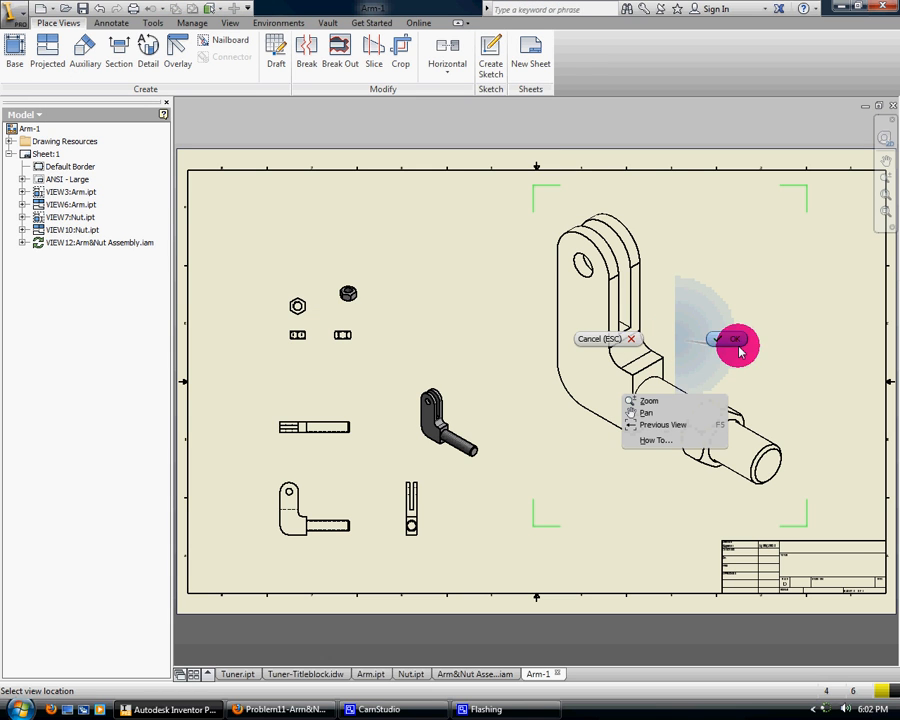
click(738, 342)
- Set the isometric assembly view to the shaded display style
double_click(563, 218)
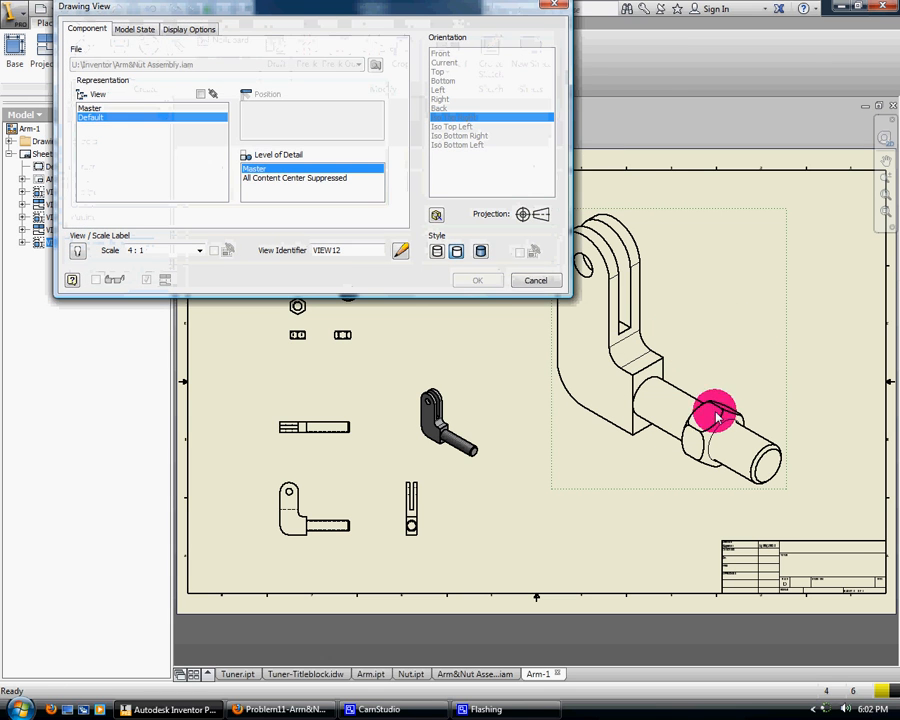
click(477, 249)
click(486, 280)
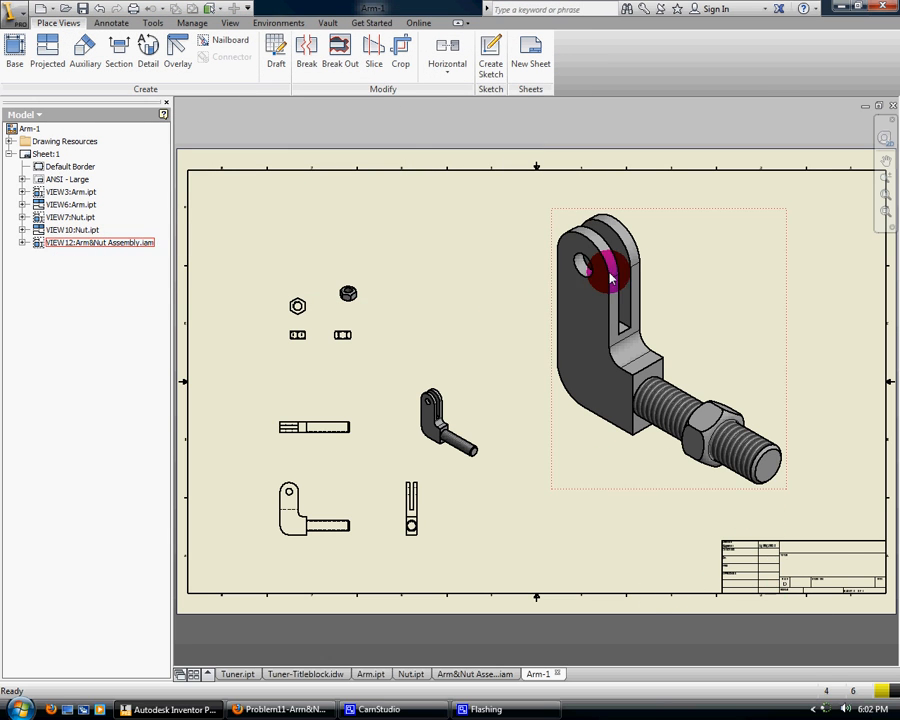
- Open the drawing's iProperties and set the title to Arm & Nut Assembly and the subject to EDP-3
click(22, 18)
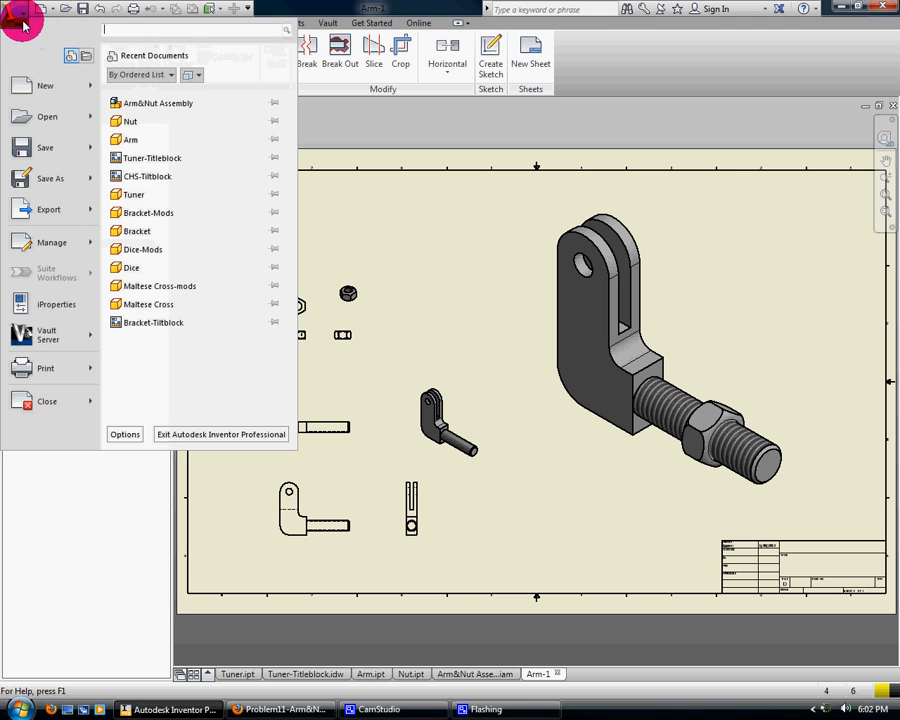
click(55, 305)
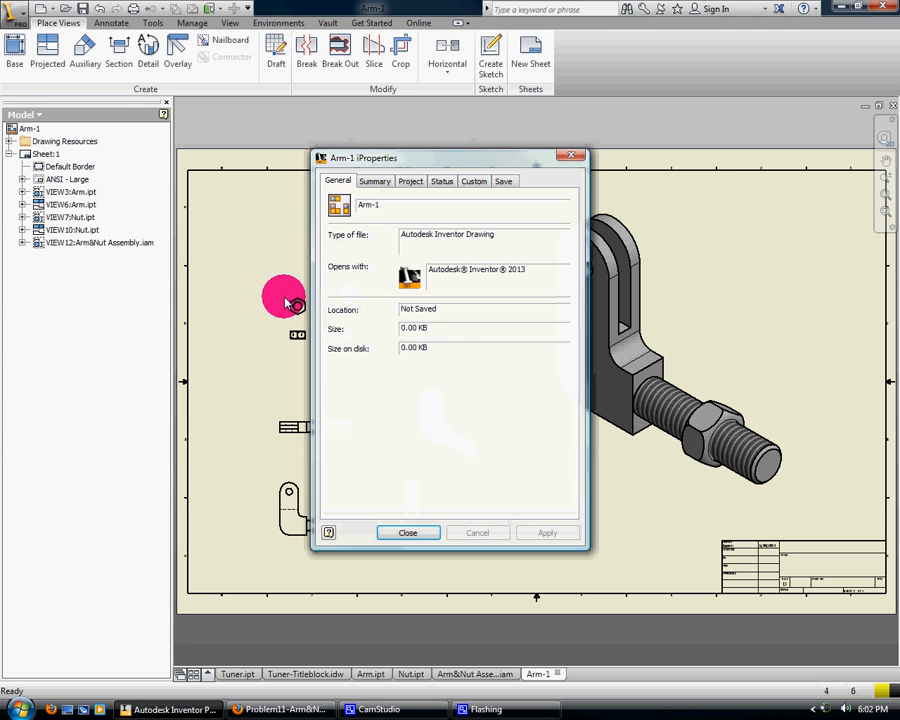
click(370, 182)
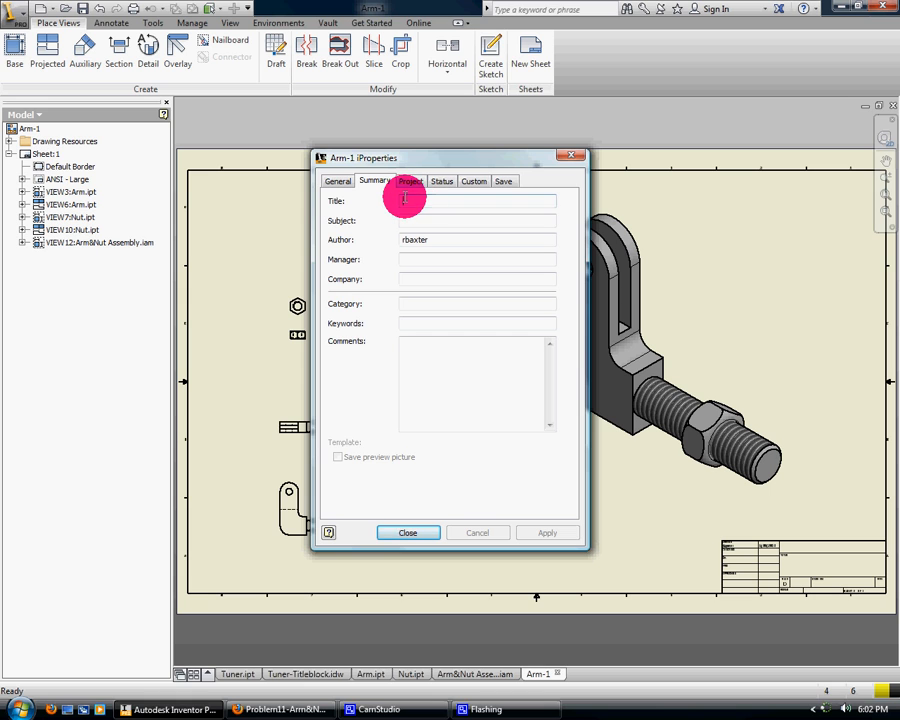
click(405, 198)
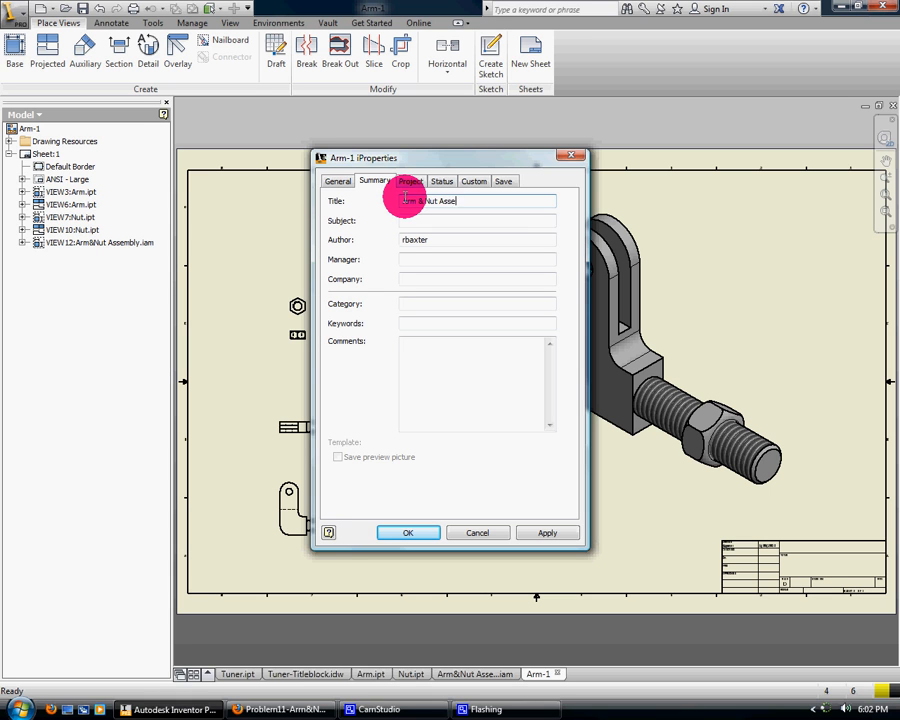
click(415, 220)
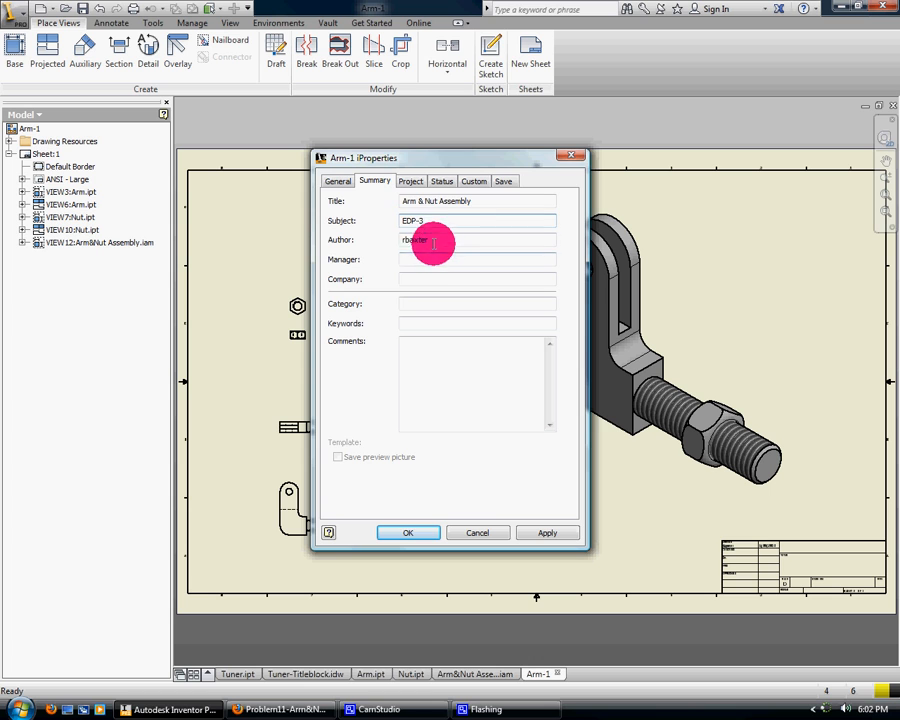
- Fill in the author's and manager's names in the summary properties and set the company to Conroe HS
drag(434, 242, 321, 246)
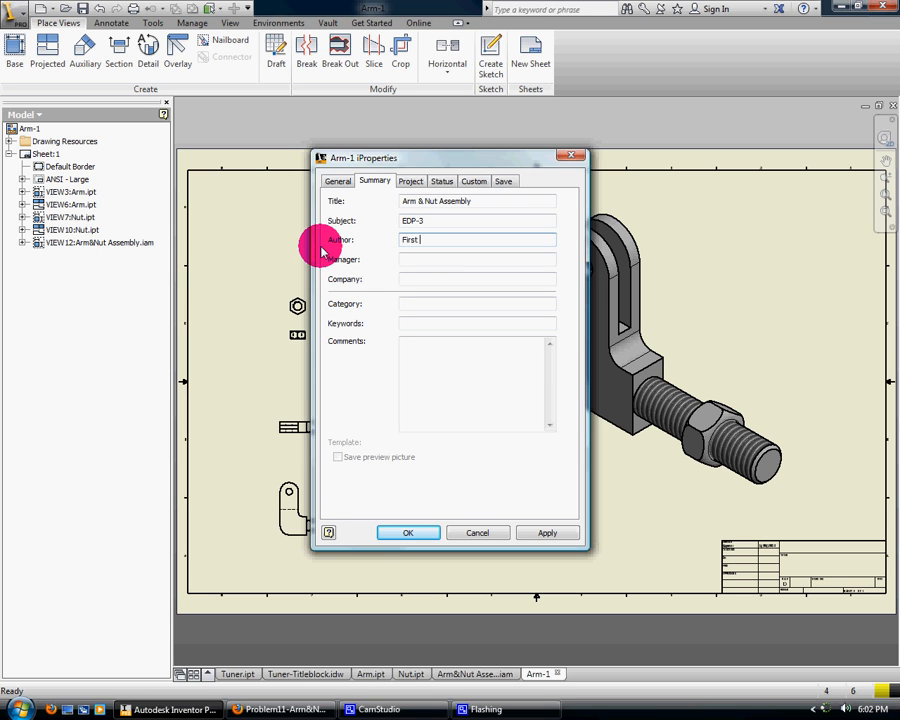
click(416, 261)
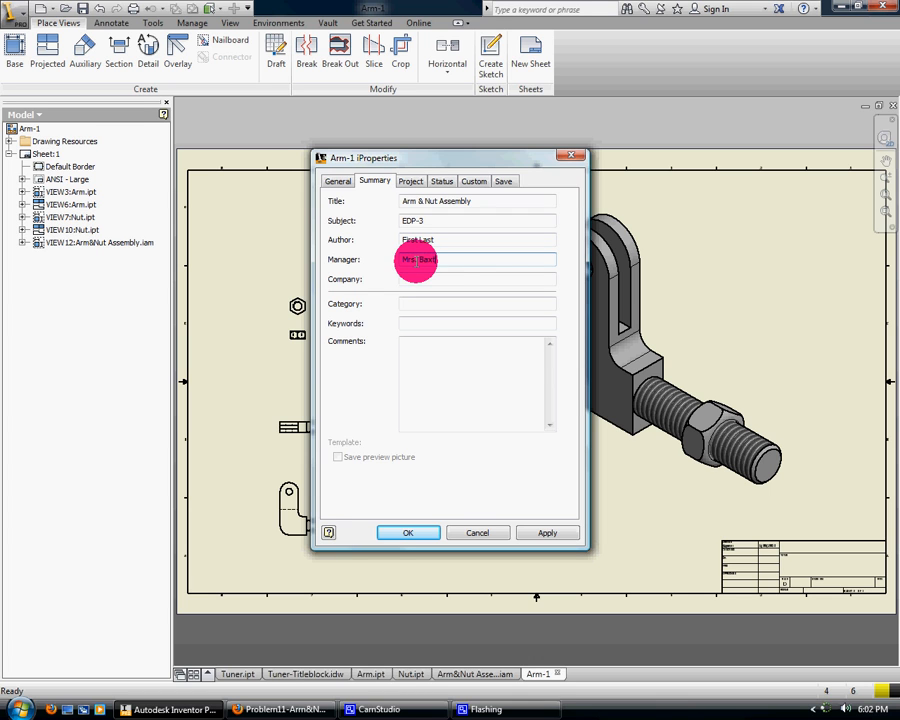
text(Mrs. Baxter)
click(450, 278)
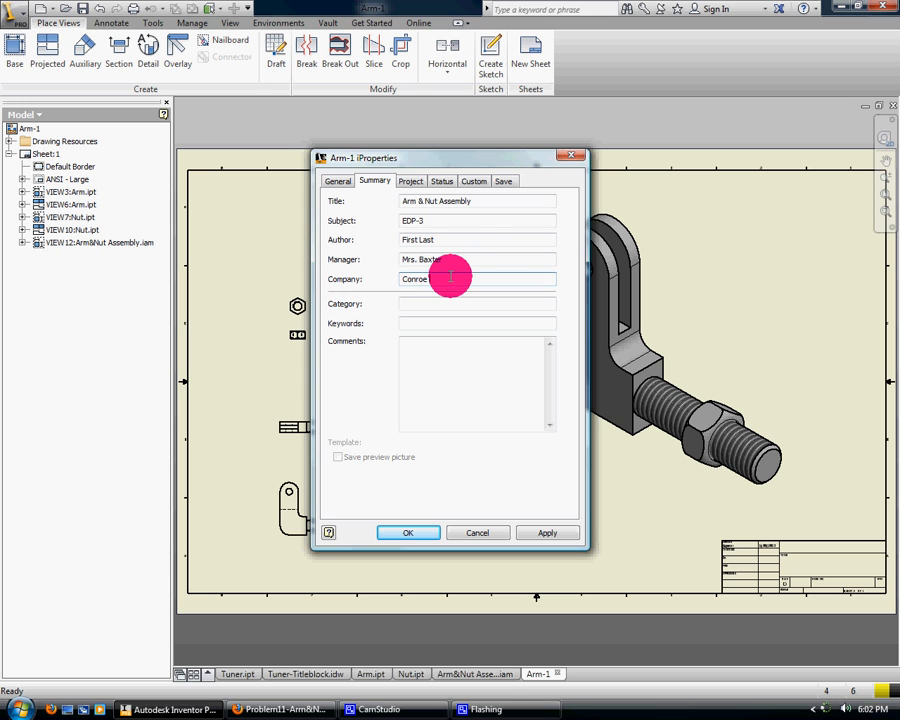
- Review the project, status, custom and save properties, and apply the property changes to the drawing
click(409, 181)
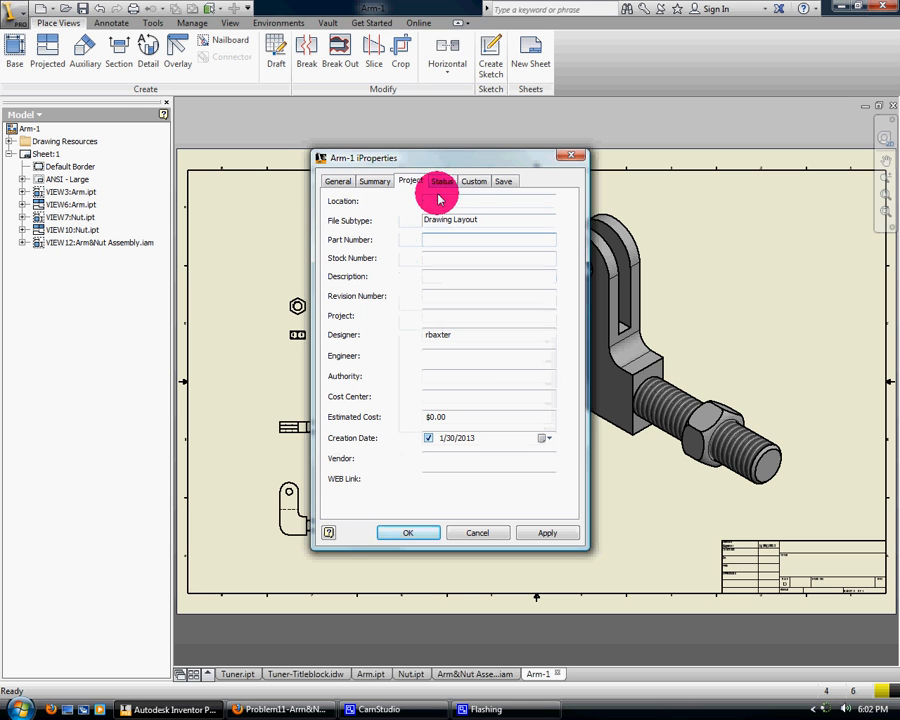
click(442, 182)
click(411, 180)
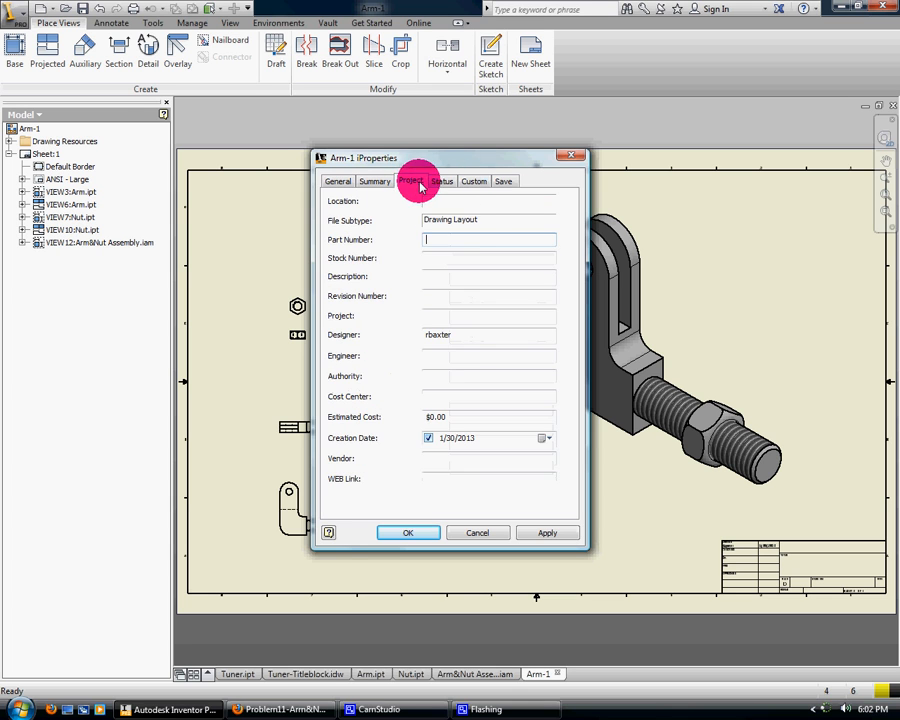
click(445, 181)
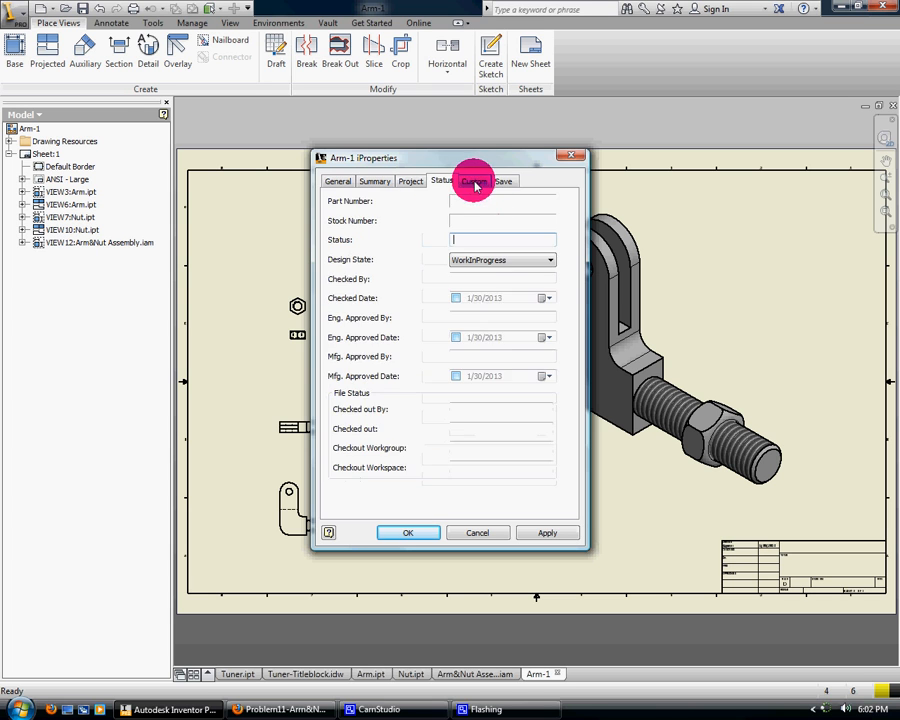
click(474, 181)
click(502, 181)
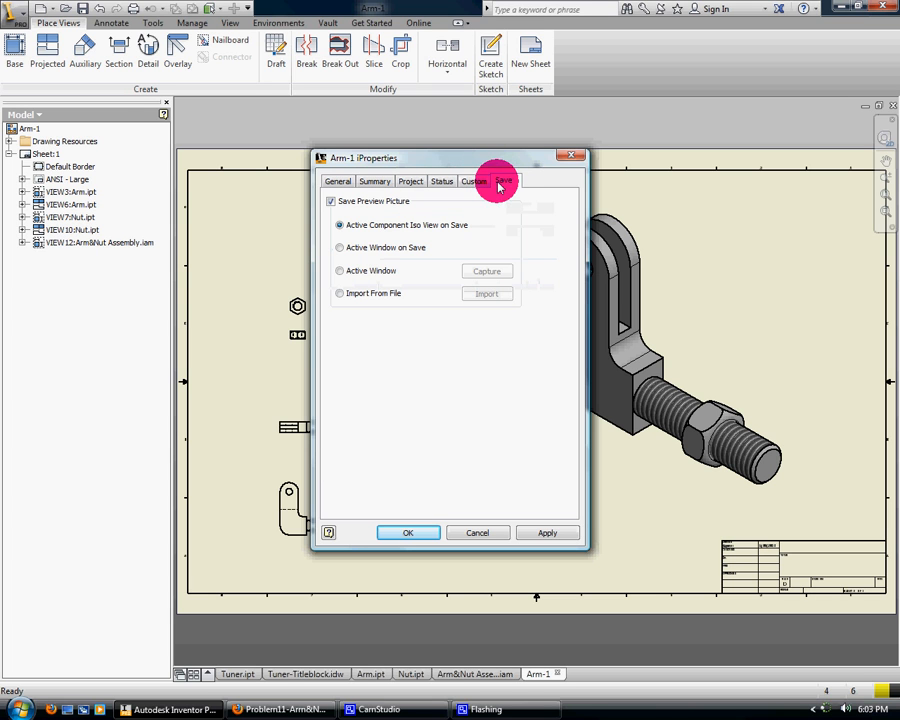
click(555, 531)
click(406, 532)
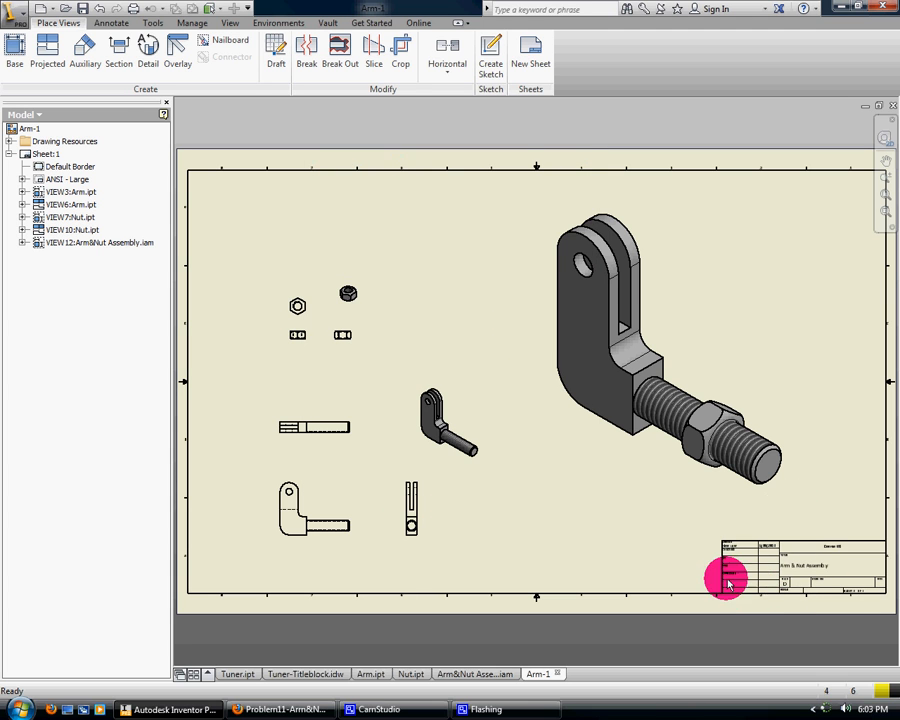
- Examine the title block's author, date, company and title entries up close
scroll(754, 600, down, 5)
scroll(754, 600, up, 10)
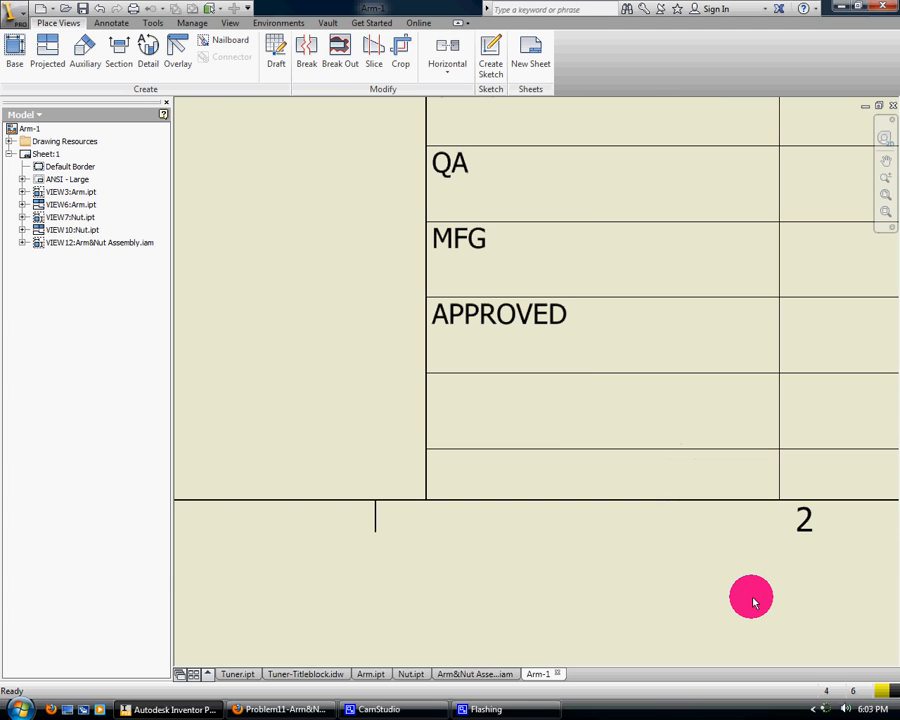
click(885, 160)
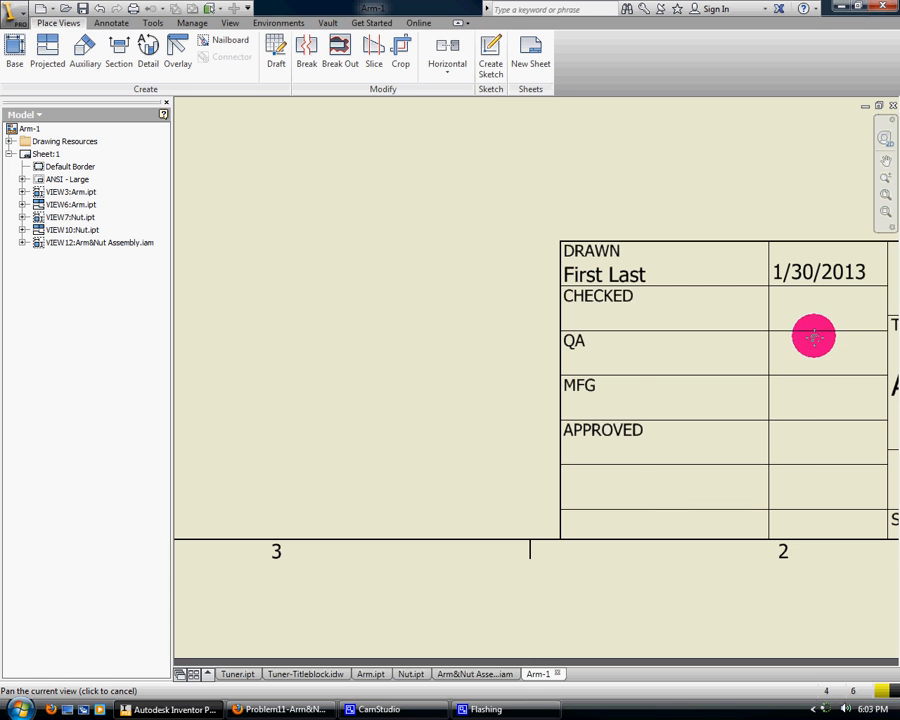
drag(811, 333, 438, 291)
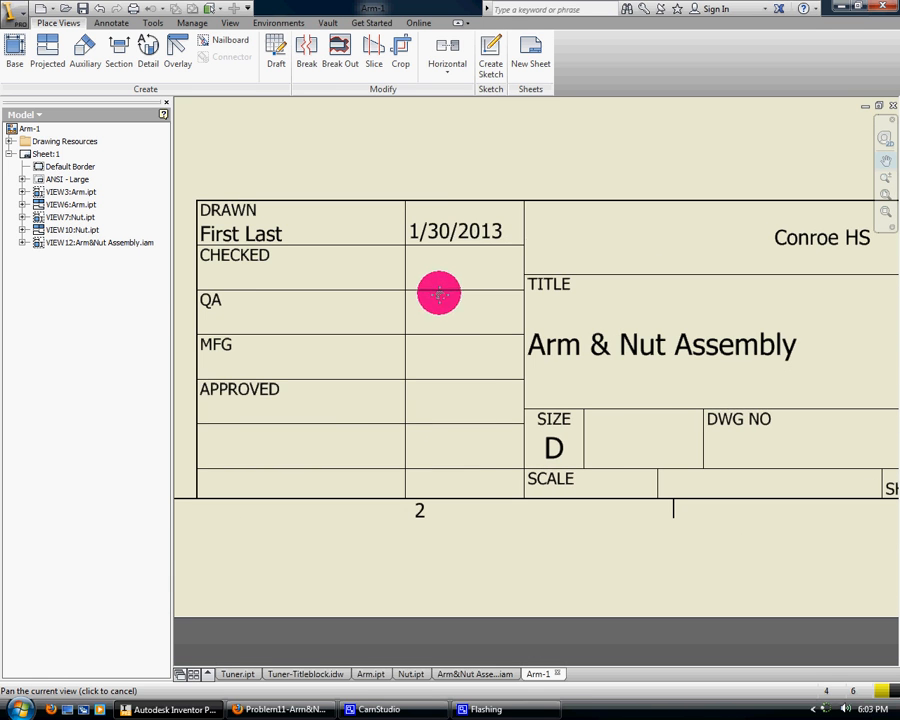
mouse_move(665, 346)
mouse_down()
mouse_move(478, 327)
mouse_move(412, 423)
mouse_move(365, 428)
mouse_move(658, 292)
mouse_up()
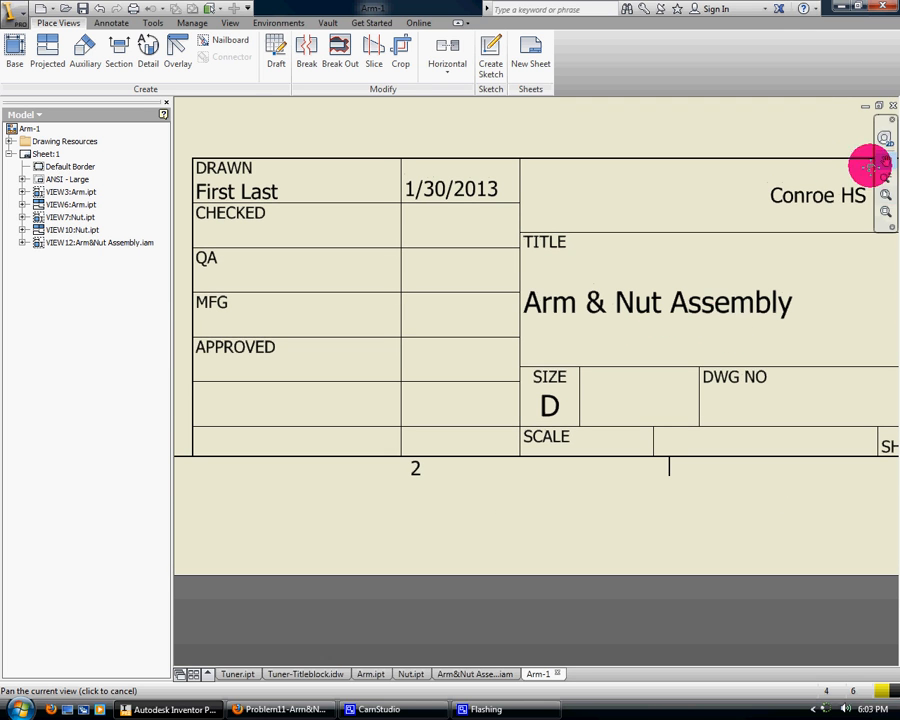
click(887, 198)
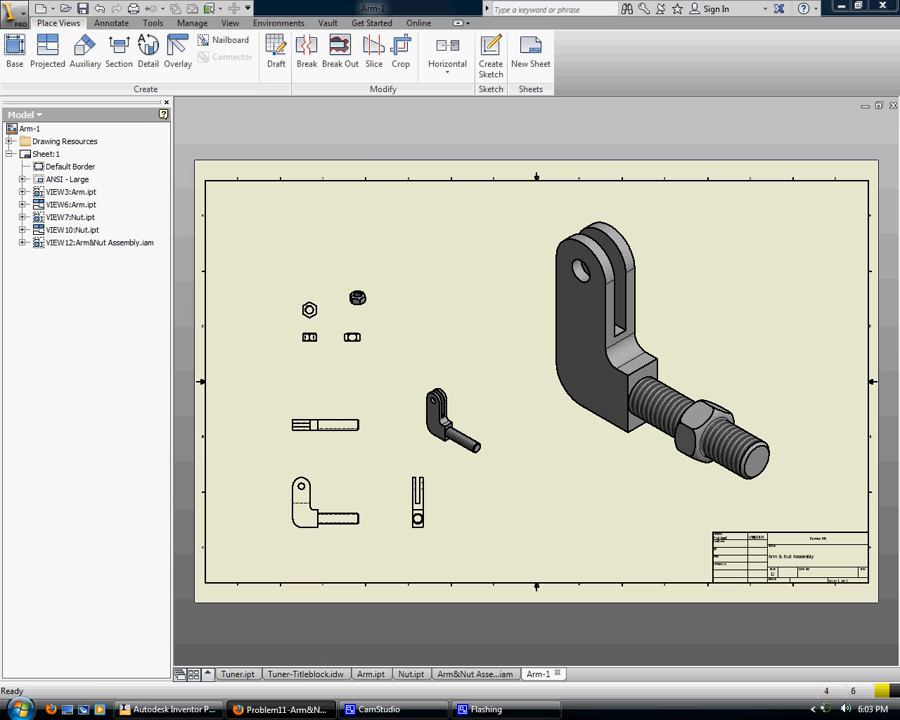
- Add a vertical dimension from the arm's bottom edge to the hole's center, placed beside the front view
click(112, 22)
scroll(370, 476, down, 3)
scroll(370, 474, up, 7)
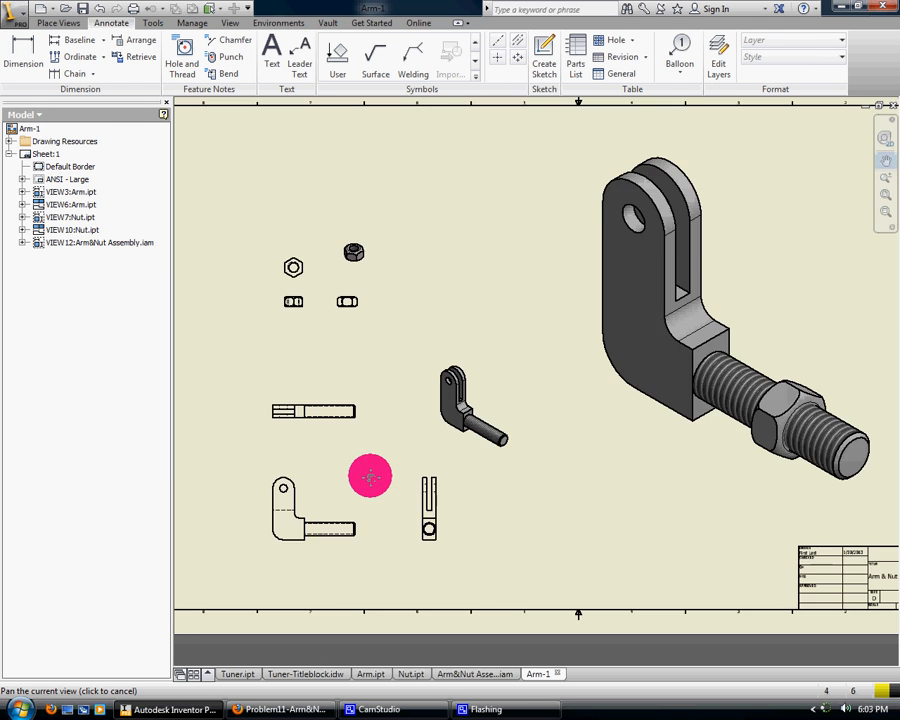
mouse_move(339, 463)
mouse_down()
mouse_move(518, 464)
mouse_move(517, 409)
mouse_up()
click(22, 52)
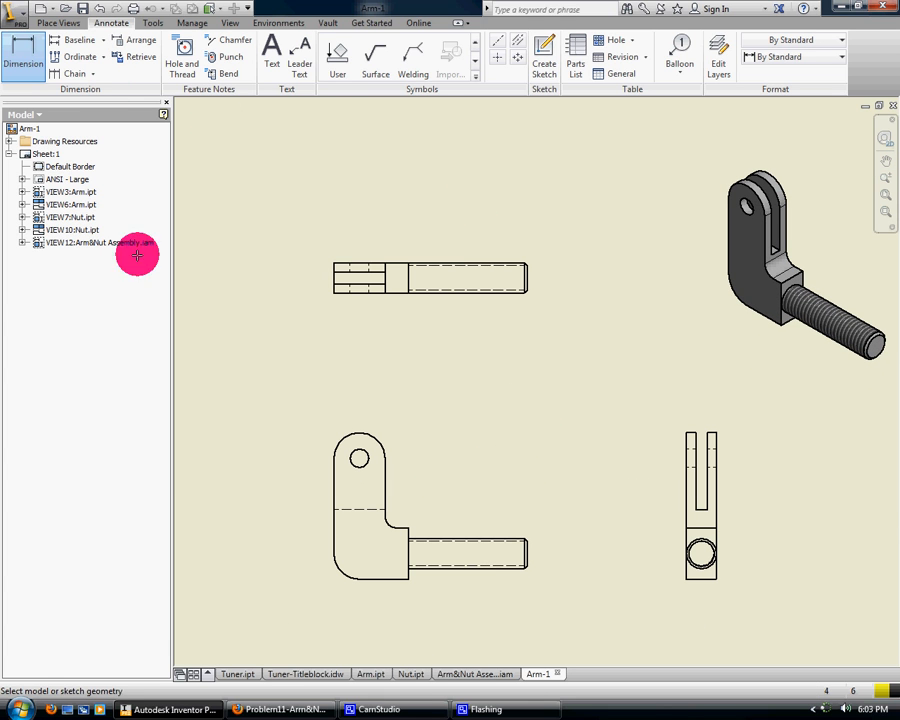
click(365, 577)
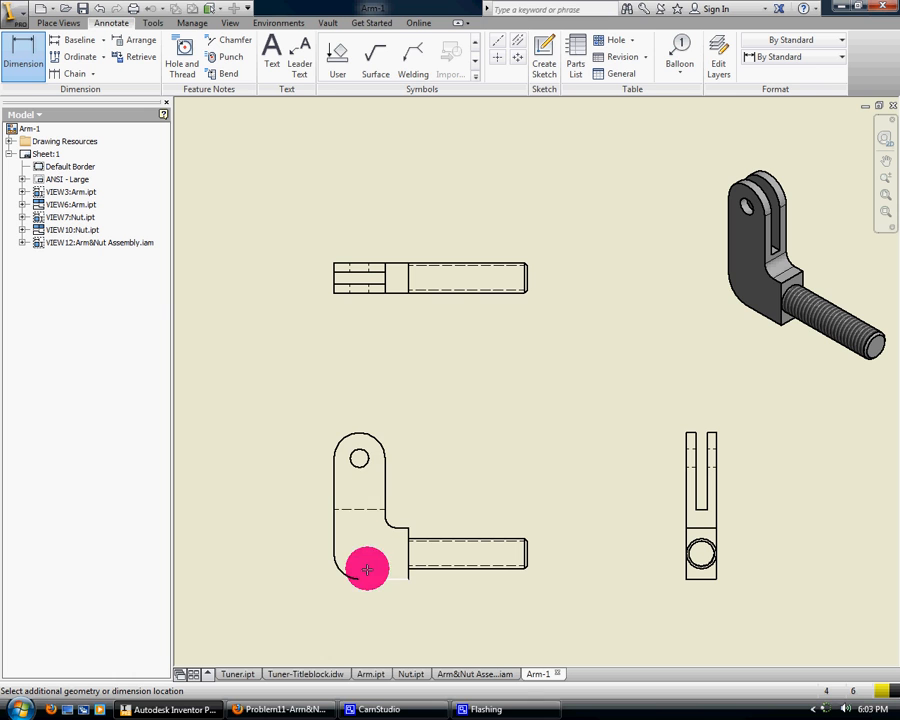
click(360, 458)
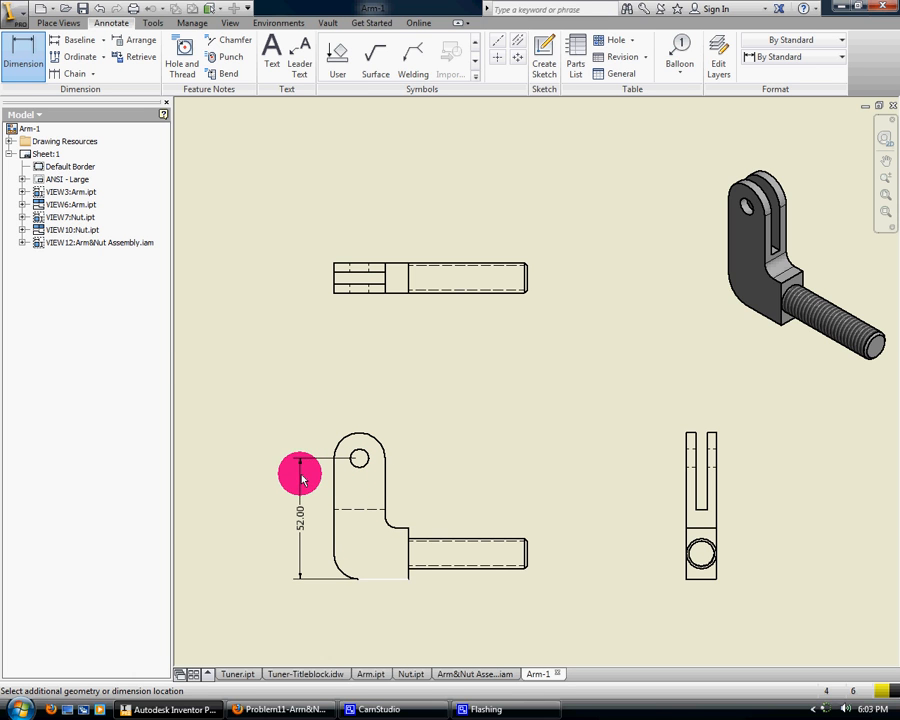
click(303, 480)
click(454, 345)
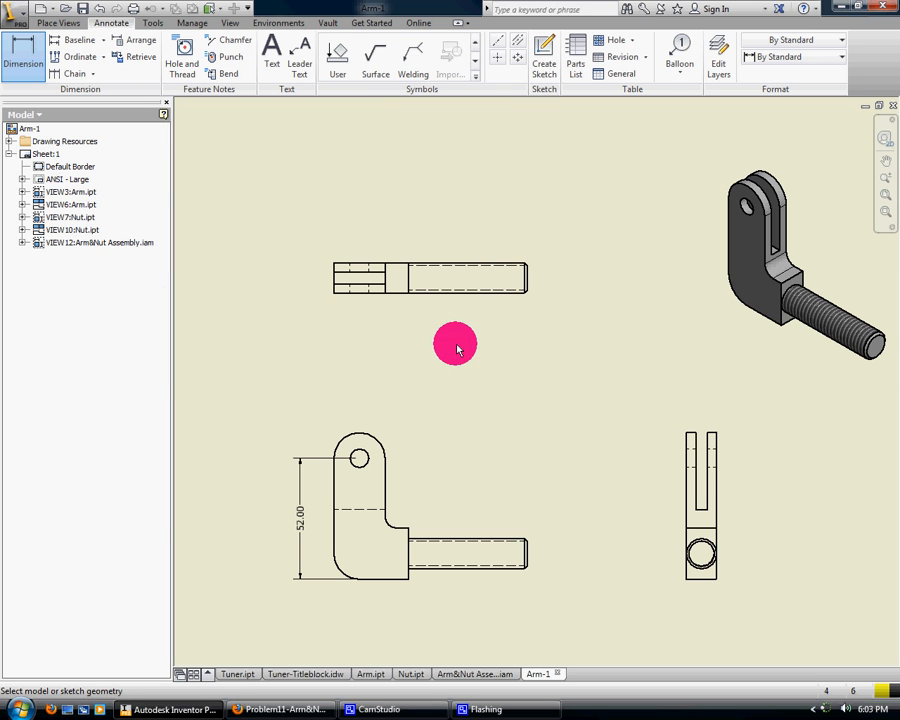
- Save the drawing as Arm & Nut Assembly in the Inventor folder as an Inventor drawing file (.idw)
click(30, 14)
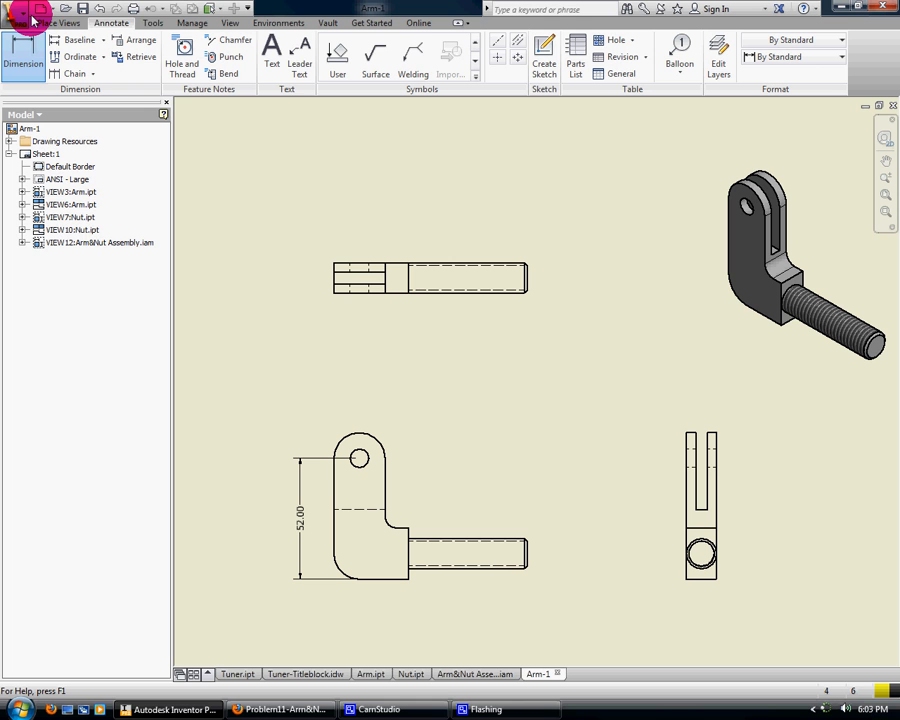
click(18, 14)
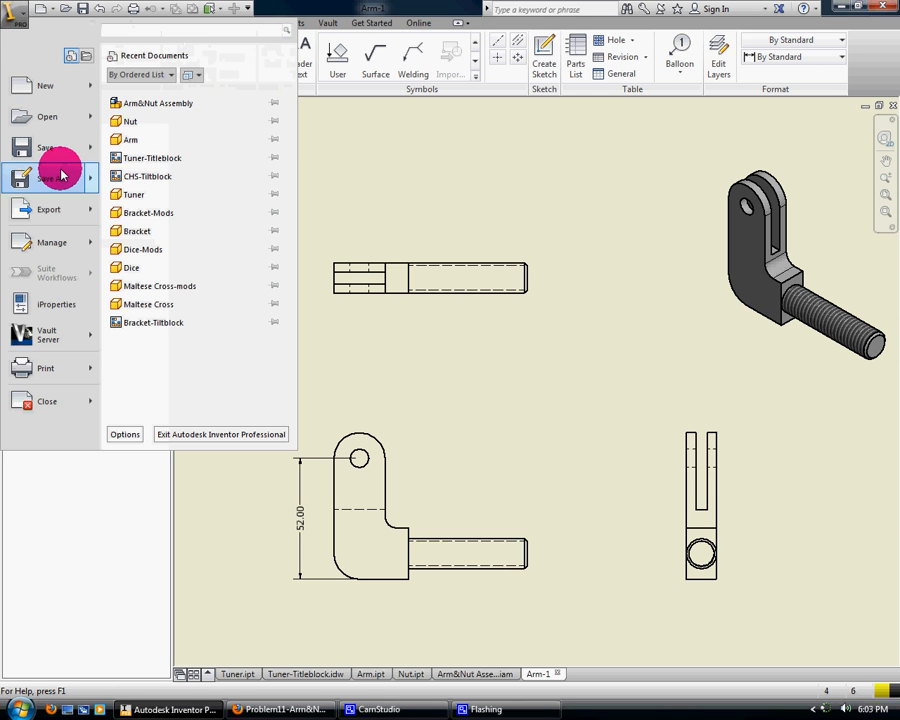
click(62, 172)
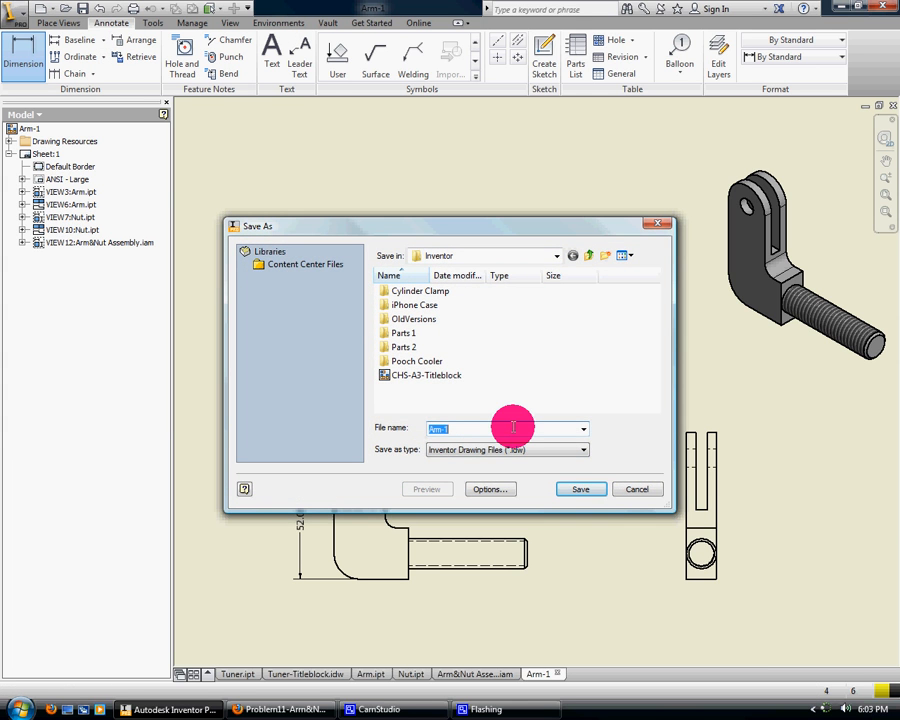
text(Arm & N)
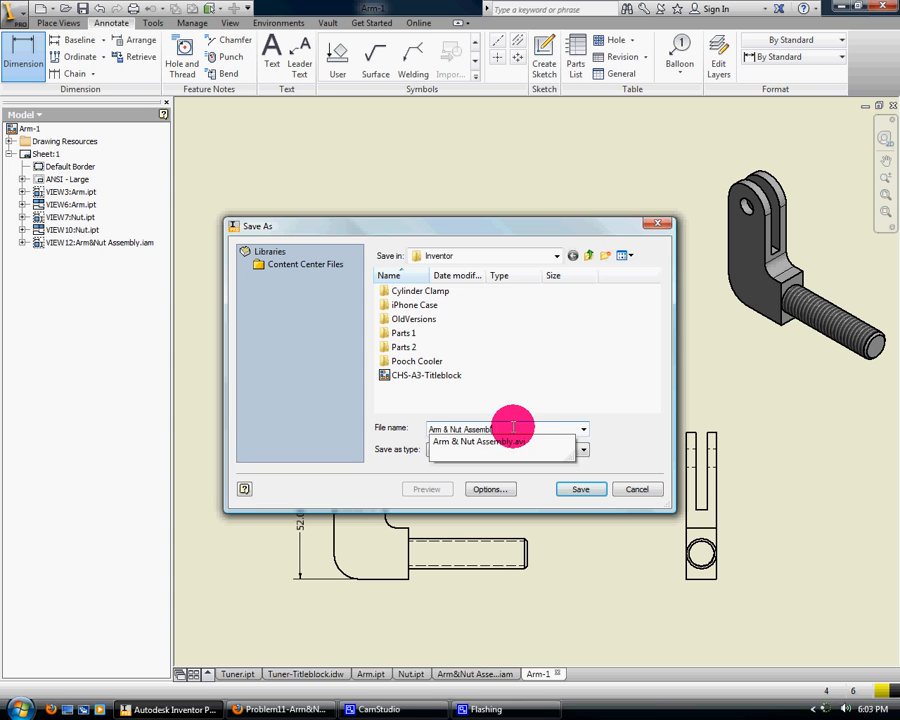
text(ut Assembly)
key(Return)
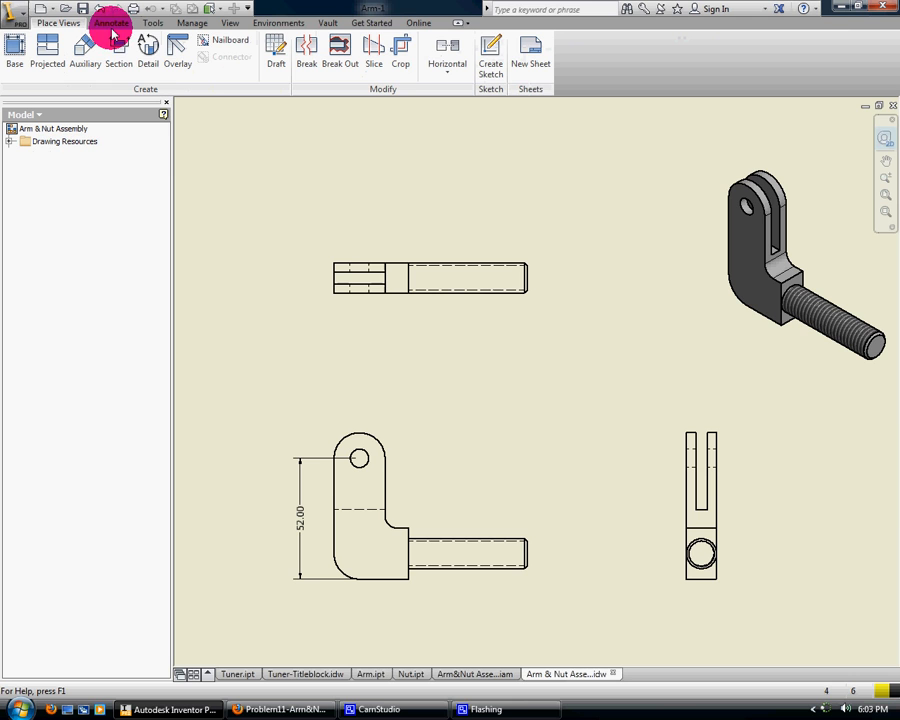
- View the available export formats for the drawing, including PDF, without exporting it
click(20, 14)
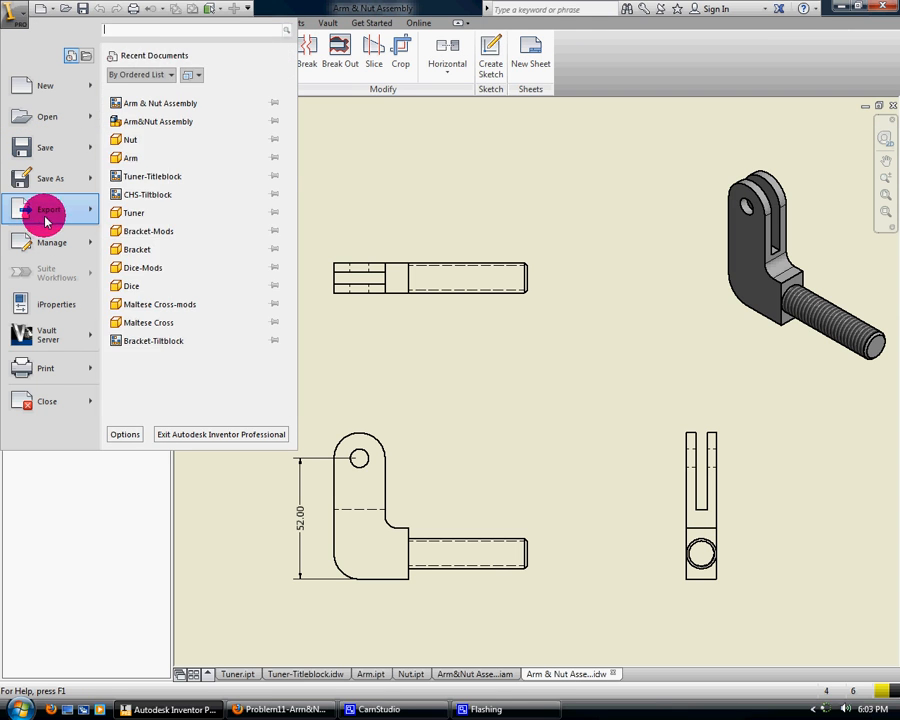
mouse_move(44, 210)
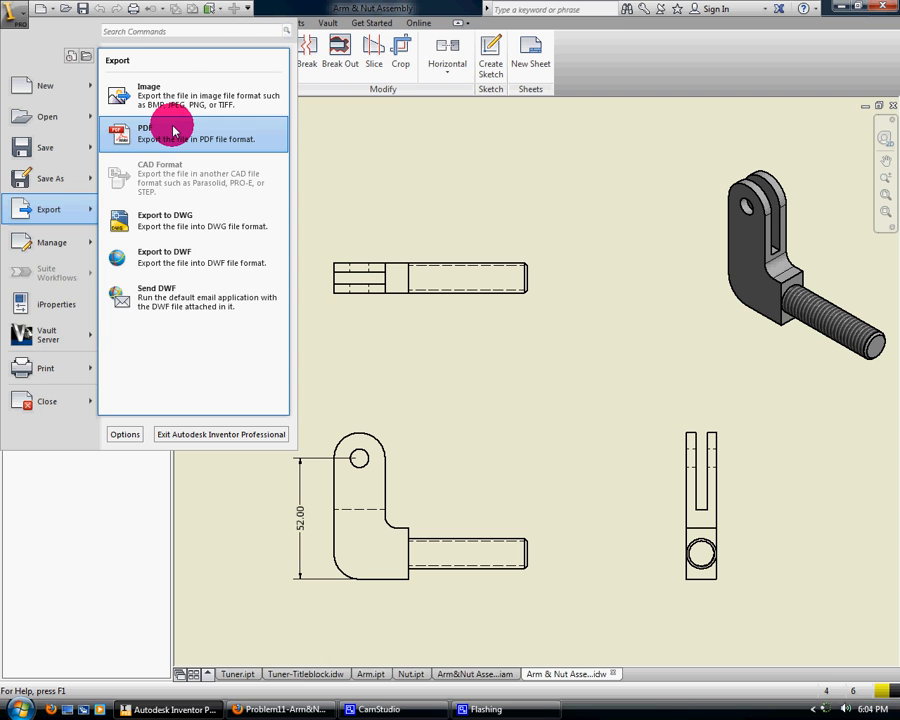
click(454, 168)
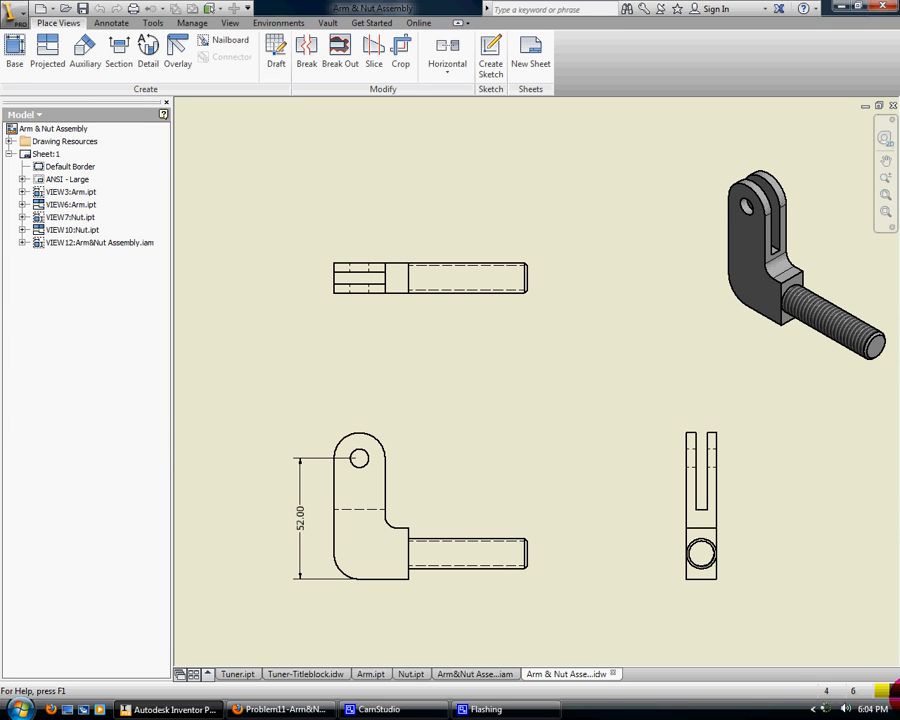